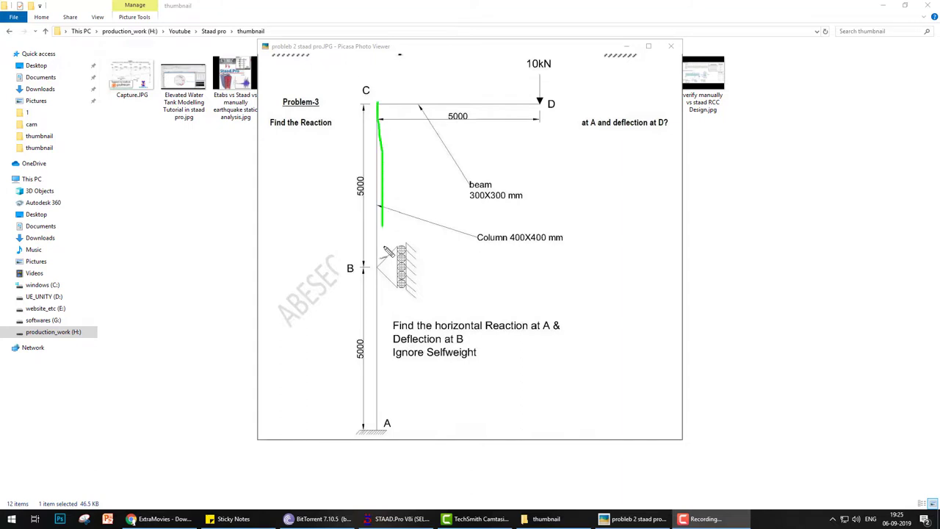
Step: Annotate the problem drawing, marking beam C–D, support point B and the problem statement
left_click_drag(376, 104, 545, 101)
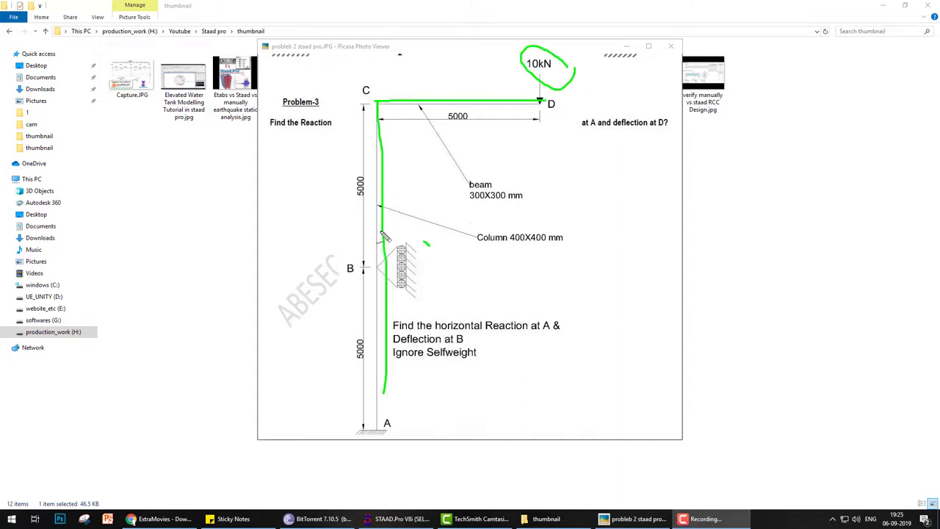
left_click_drag(369, 224, 429, 292)
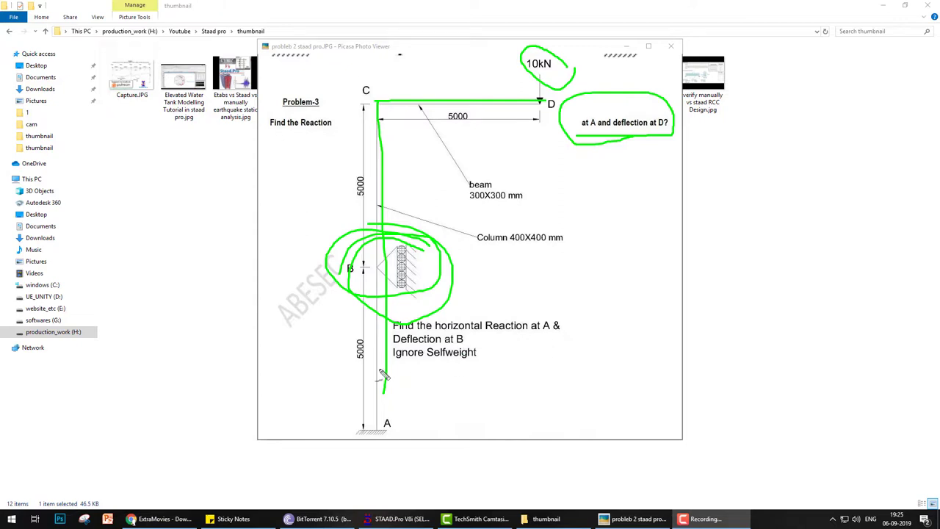
left_click_drag(381, 371, 605, 349)
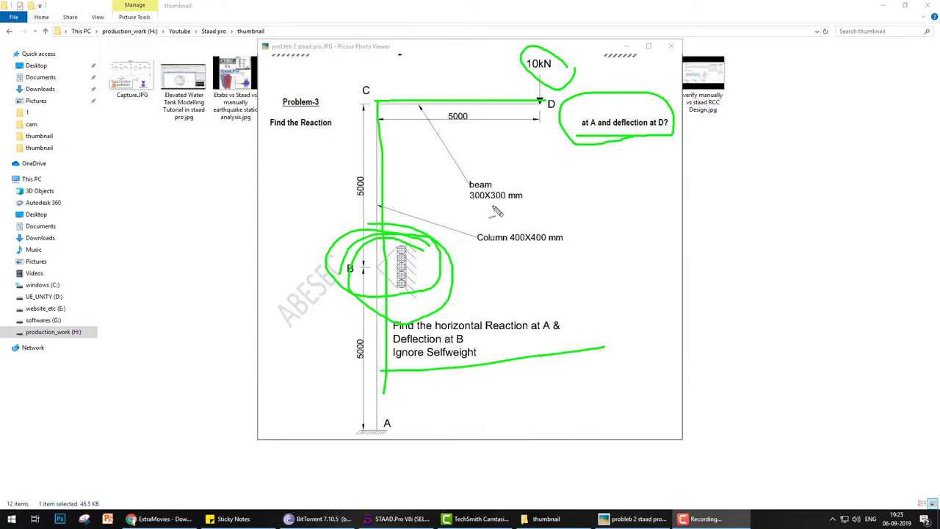
key("Escape")
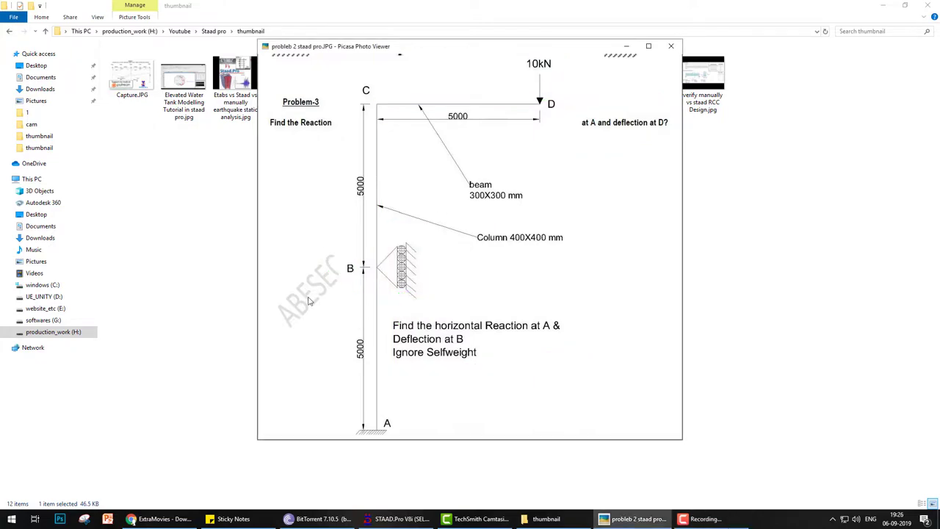
Step: Create a new Space model named 'problem 2' in metres and kilonewtons, with the drawing alongside
left_click(396, 518)
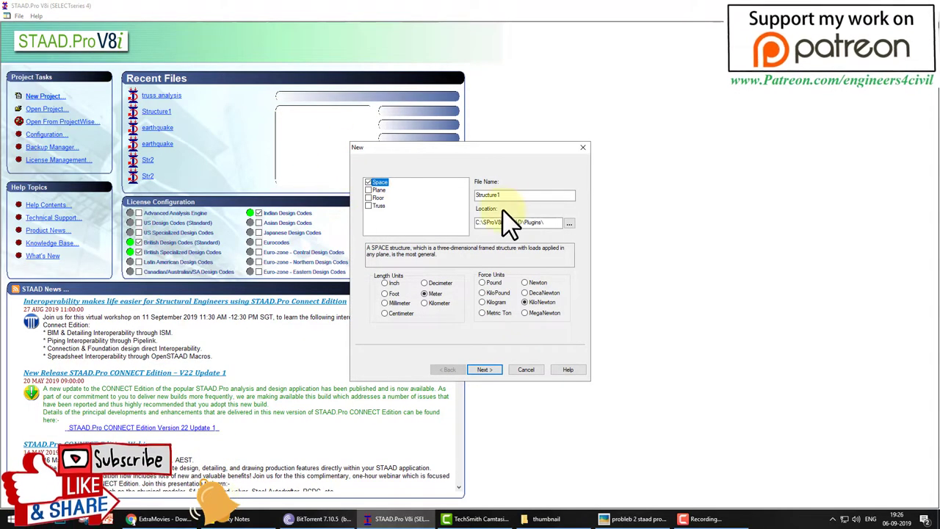
left_click(505, 195)
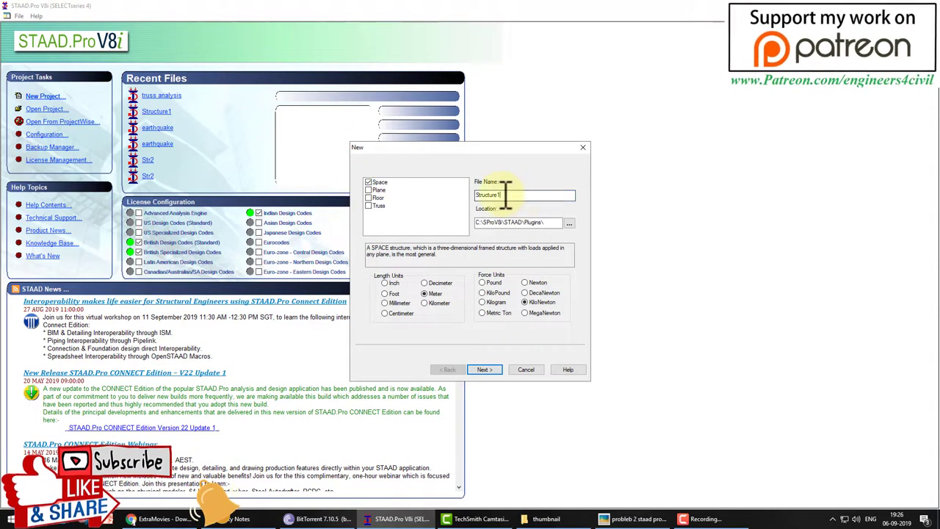
double_click(505, 194)
type("problem 2")
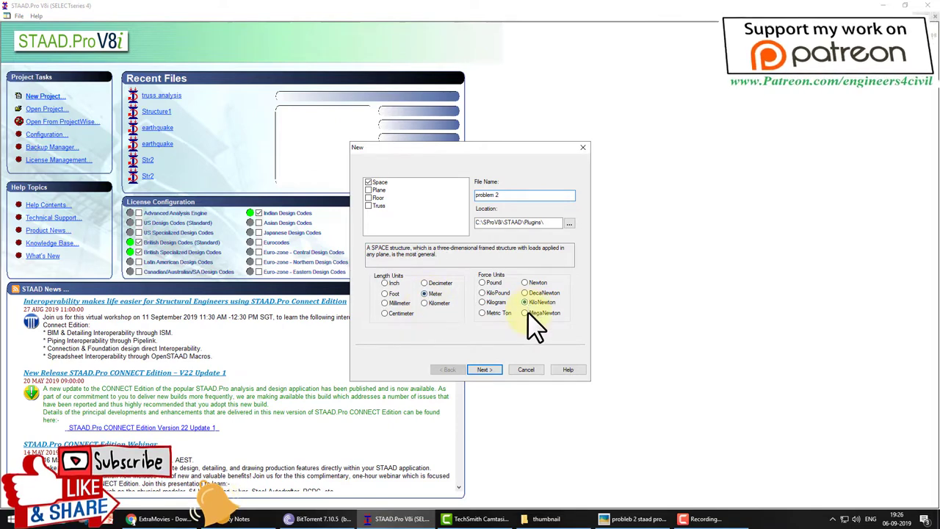
left_click(484, 370)
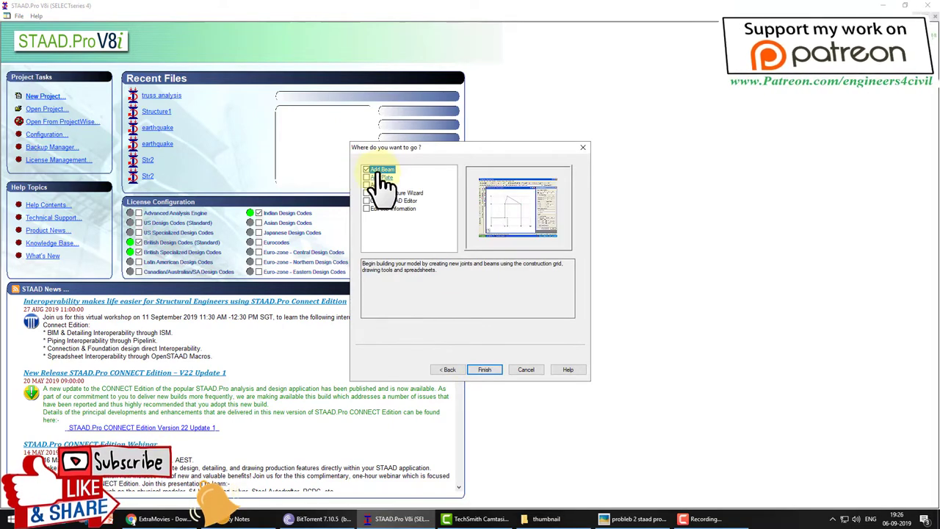
left_click(484, 369)
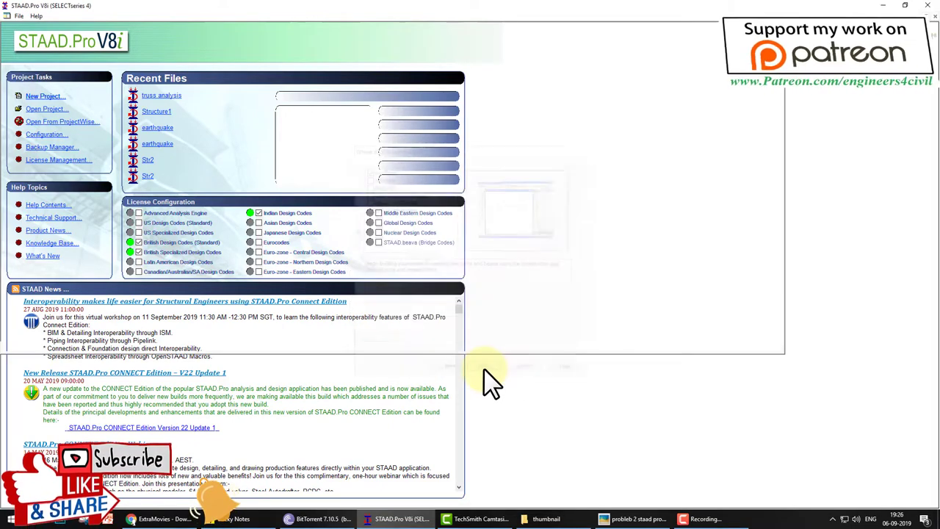
left_click(633, 519)
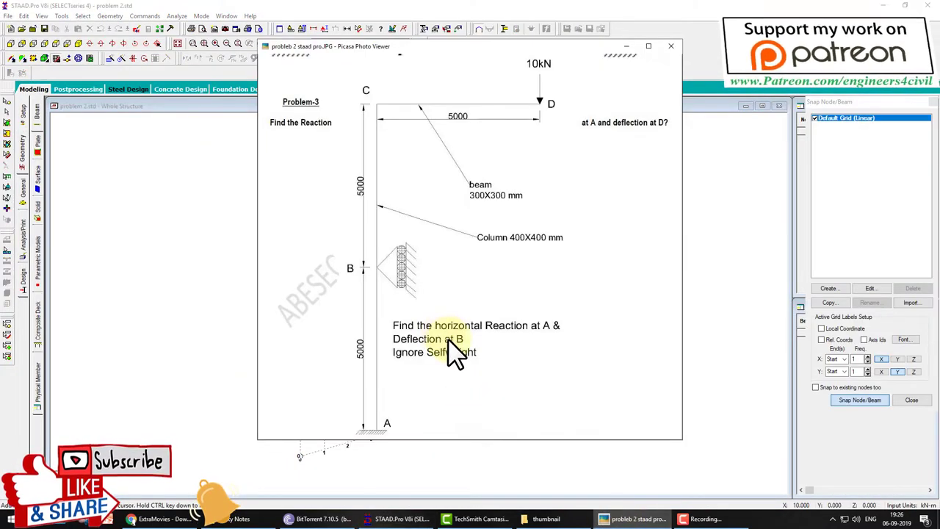
Step: Draw the column from (0,0) to (0,10) and the beam to (5,10), then view from +Z
mouse_move(366, 94)
left_mouse_down()
mouse_move(344, 387)
mouse_move(399, 147)
left_mouse_up()
key("Escape")
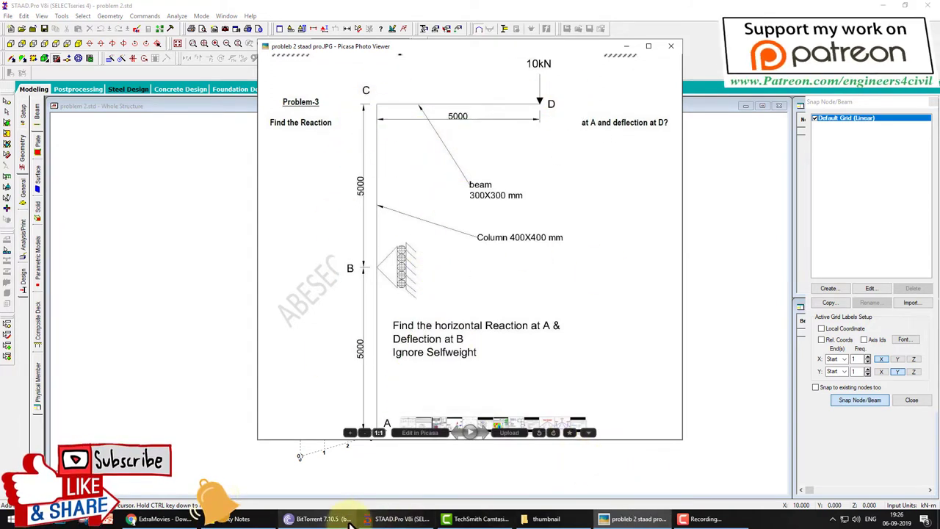
left_click(396, 518)
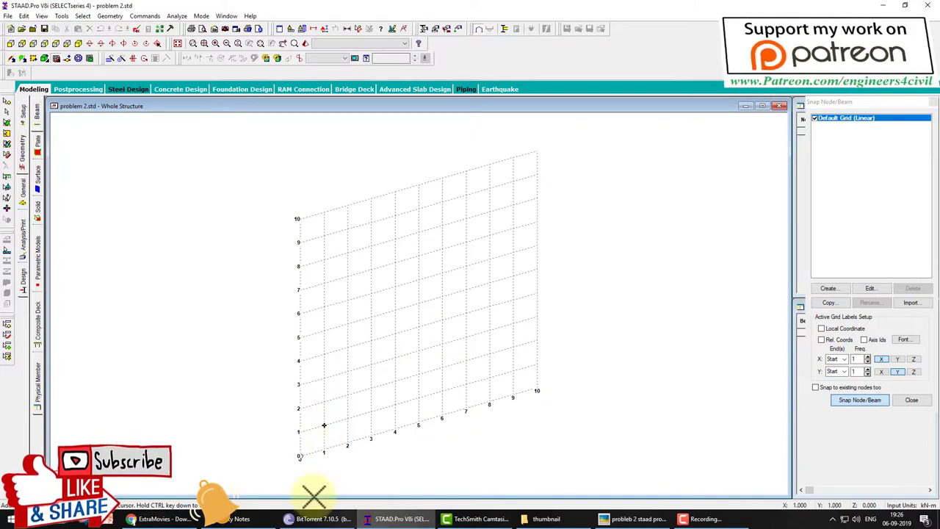
left_click(299, 455)
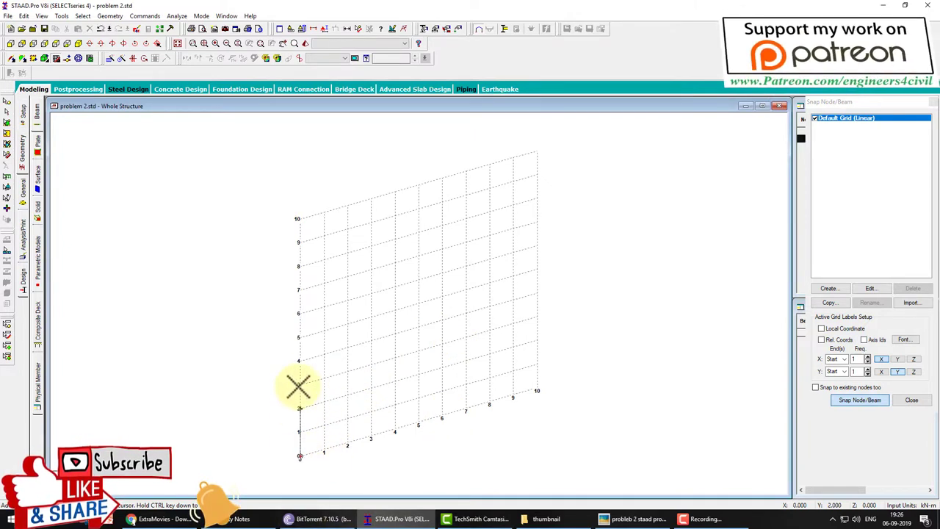
left_click(300, 217)
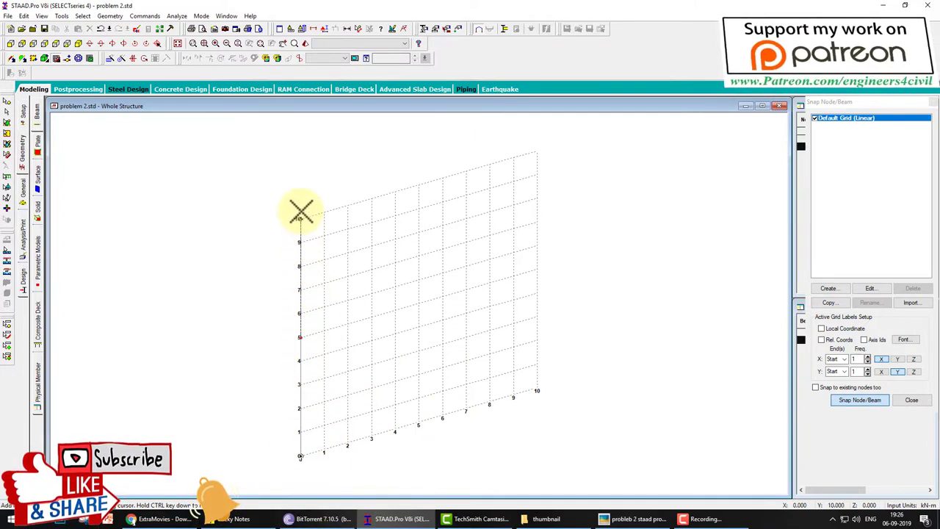
left_click(416, 183)
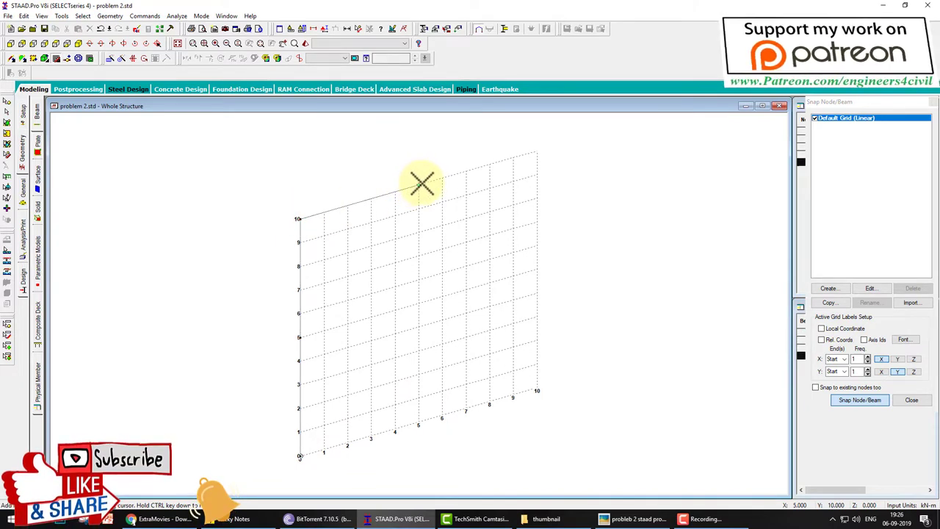
left_click(928, 104)
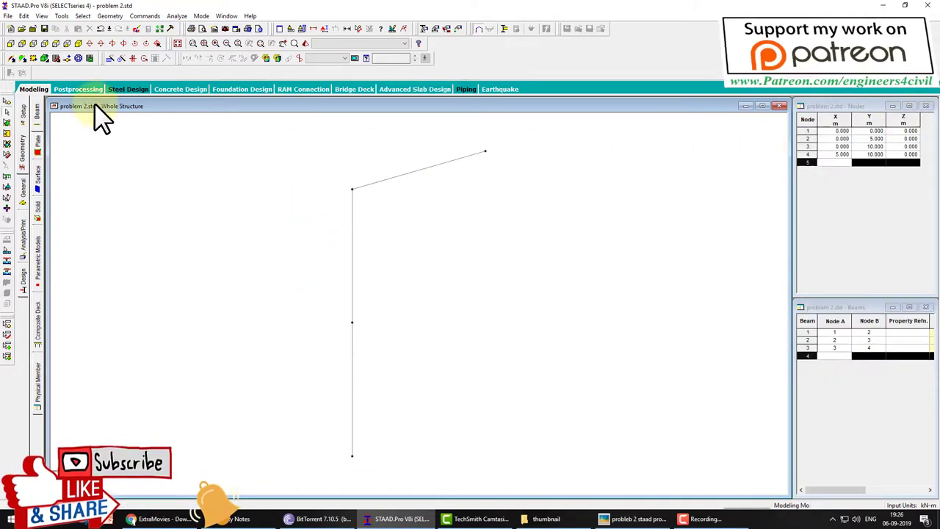
left_click(11, 47)
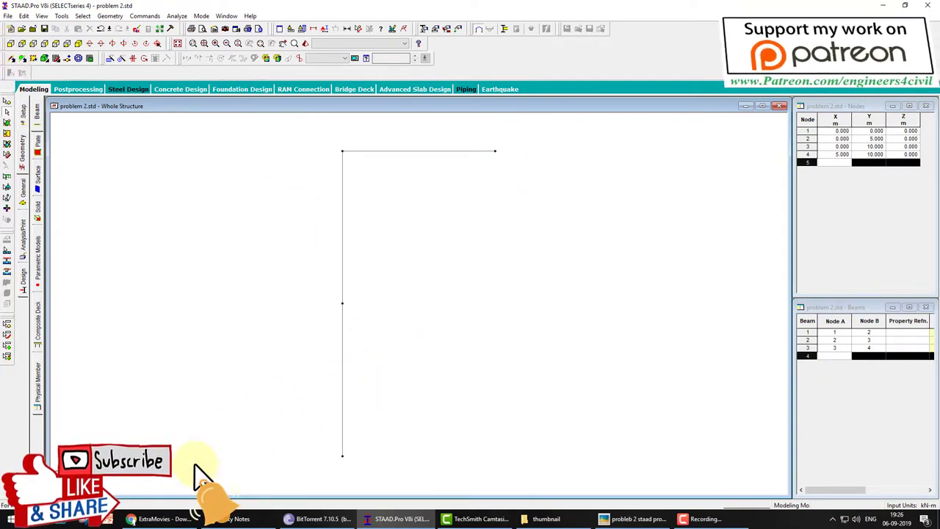
left_click(603, 517)
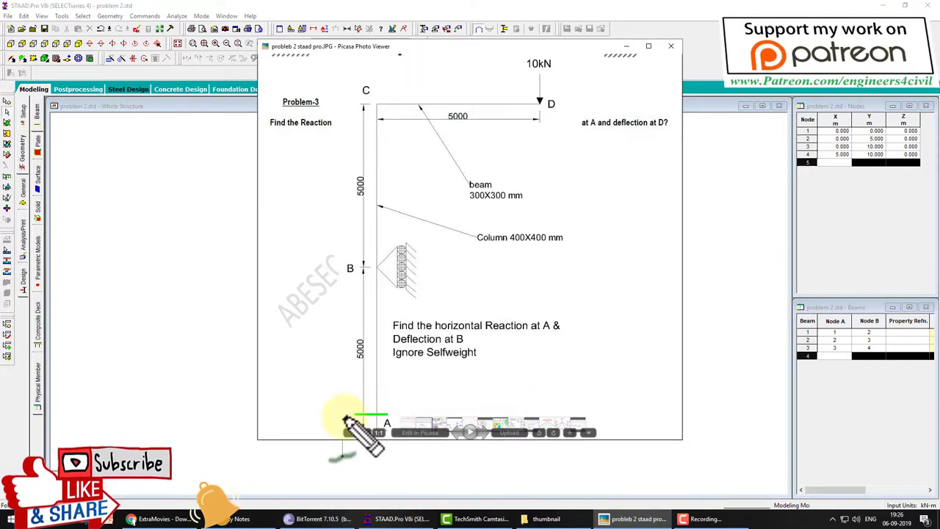
left_click_drag(368, 415, 364, 400)
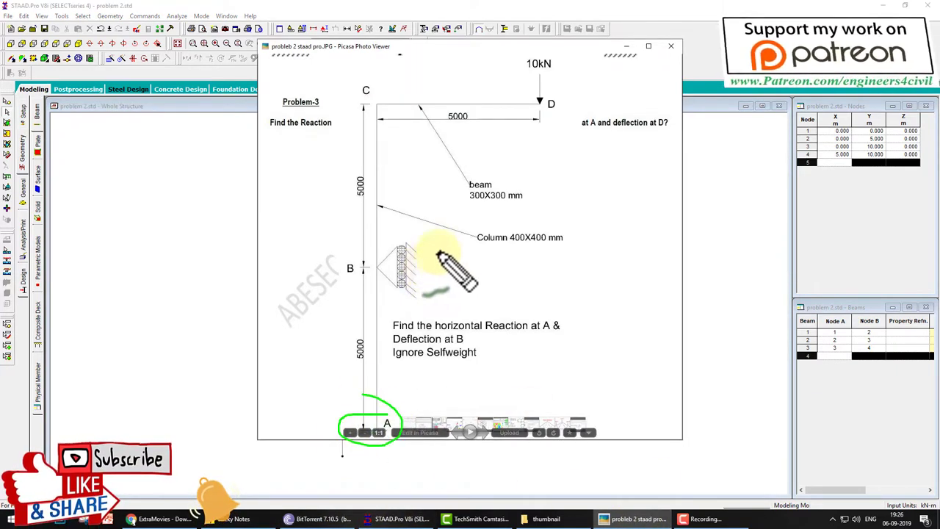
mouse_move(437, 239)
left_mouse_down()
mouse_move(350, 243)
mouse_move(418, 250)
left_mouse_up()
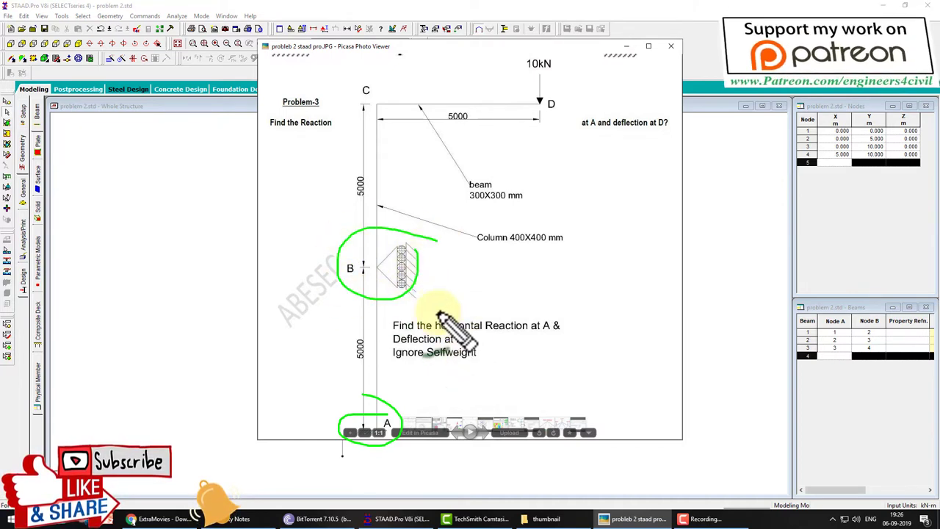
left_click_drag(566, 254, 422, 271)
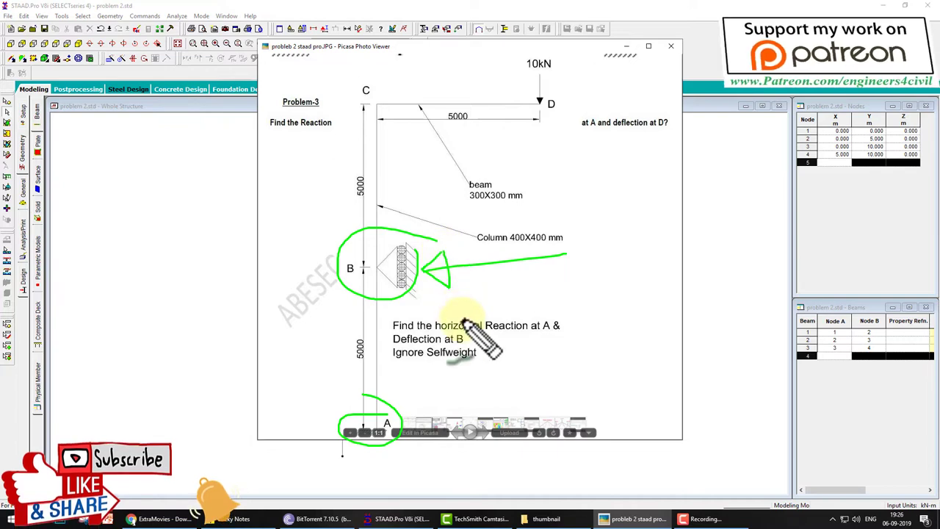
key("Escape")
left_click(400, 519)
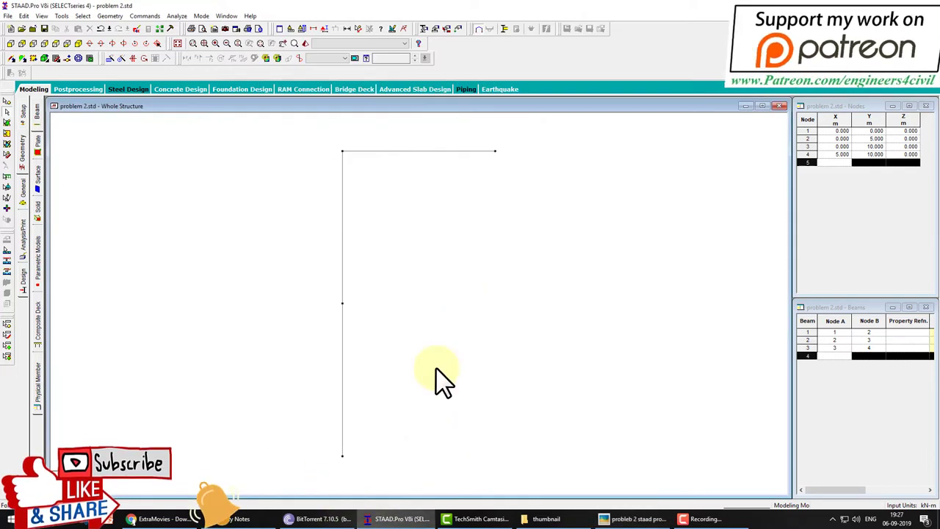
Step: Create Support 2 as a fixed support
left_click(24, 190)
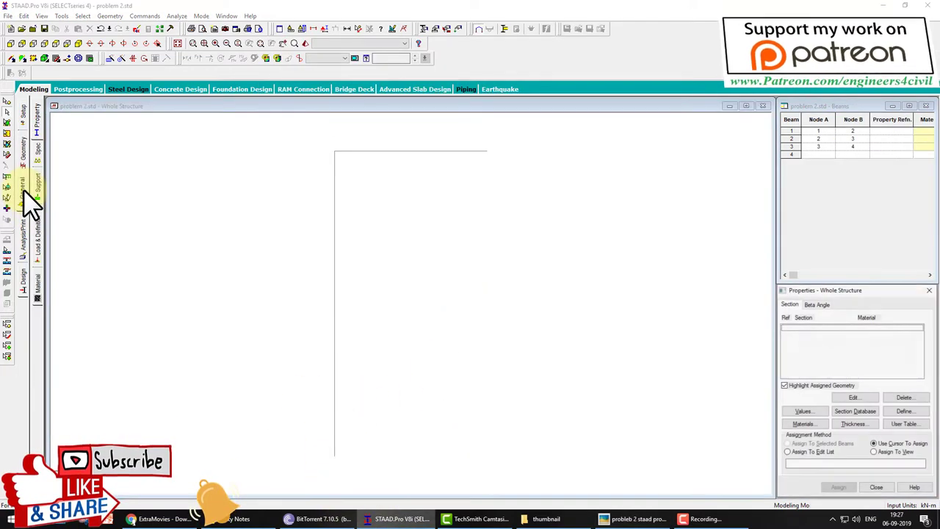
left_click(38, 193)
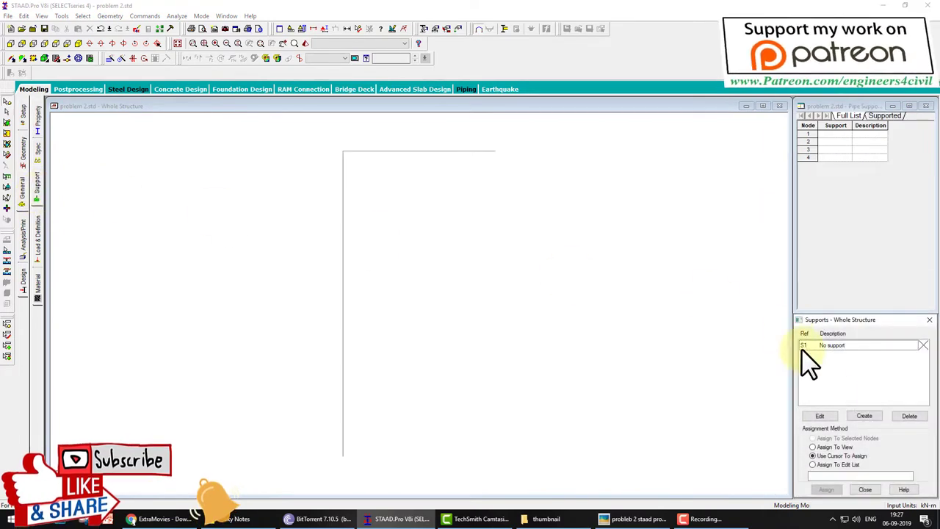
left_click(865, 414)
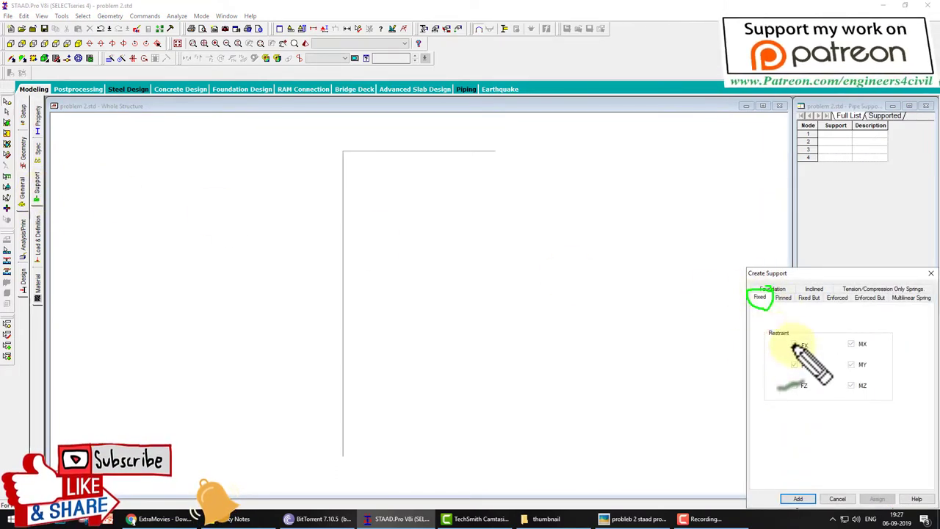
left_click(811, 499)
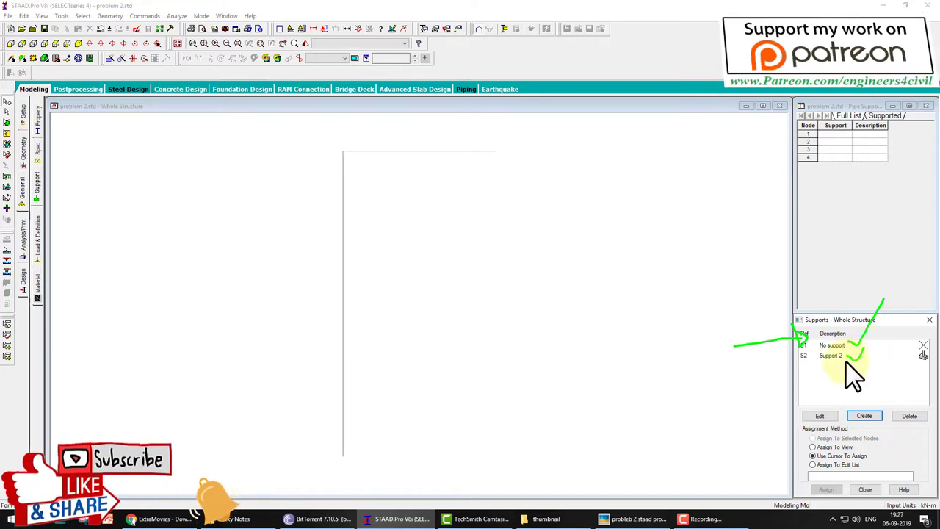
Step: Create Support 3 as Fixed But with FY, FZ, MX, MY and MZ released
left_click(864, 416)
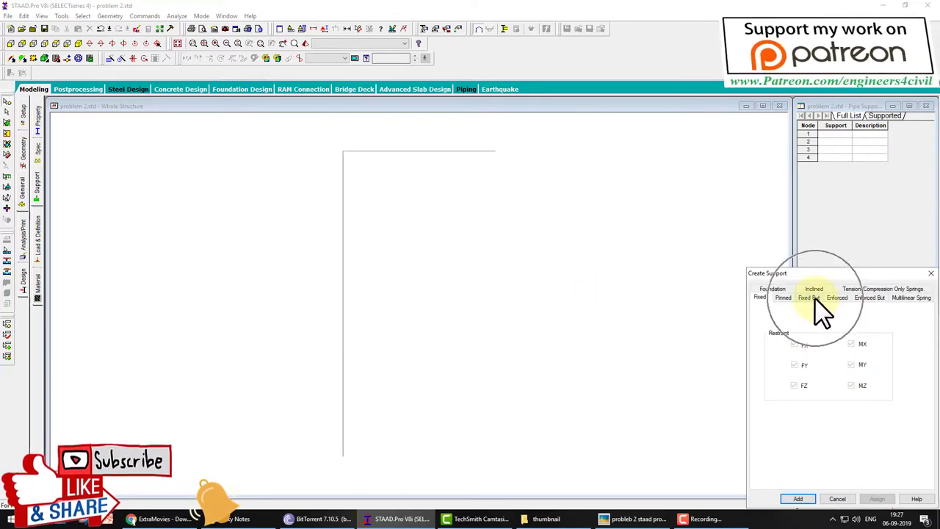
left_click(810, 297)
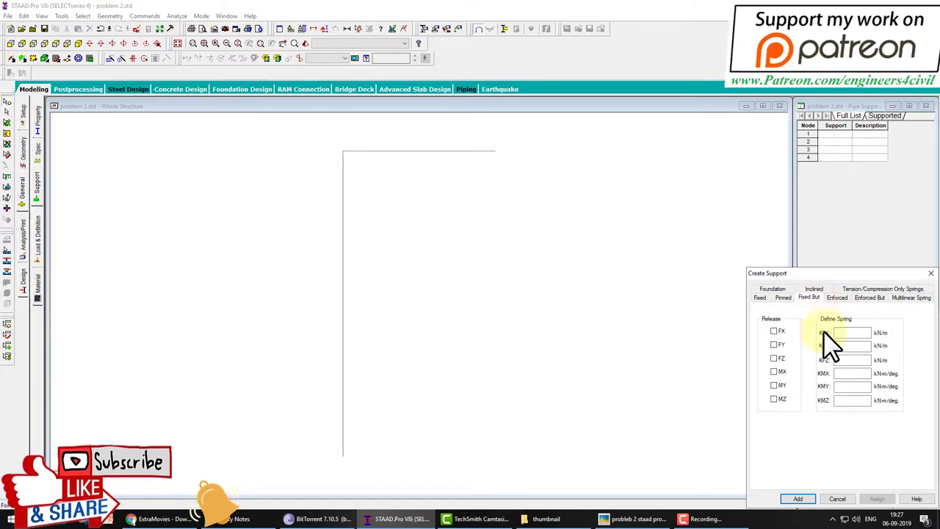
left_click(773, 359)
left_click(773, 372)
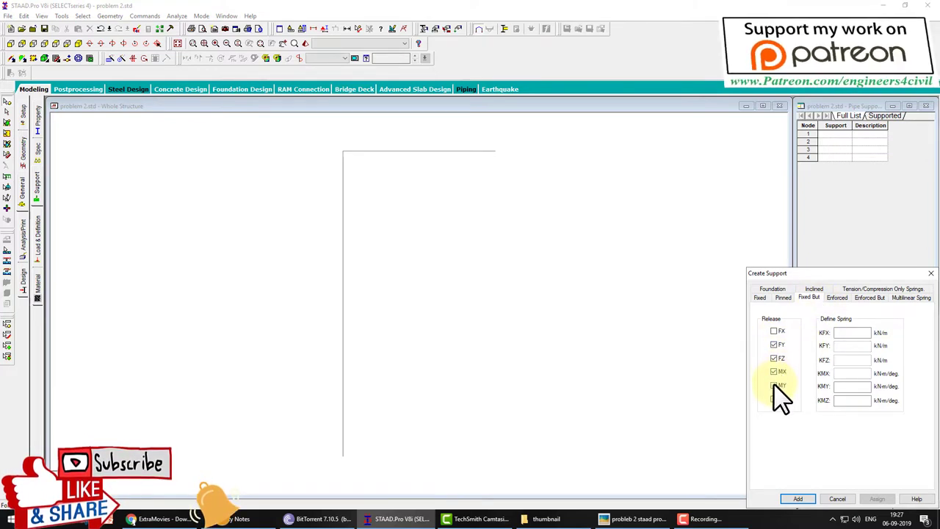
left_click(774, 385)
left_click(774, 399)
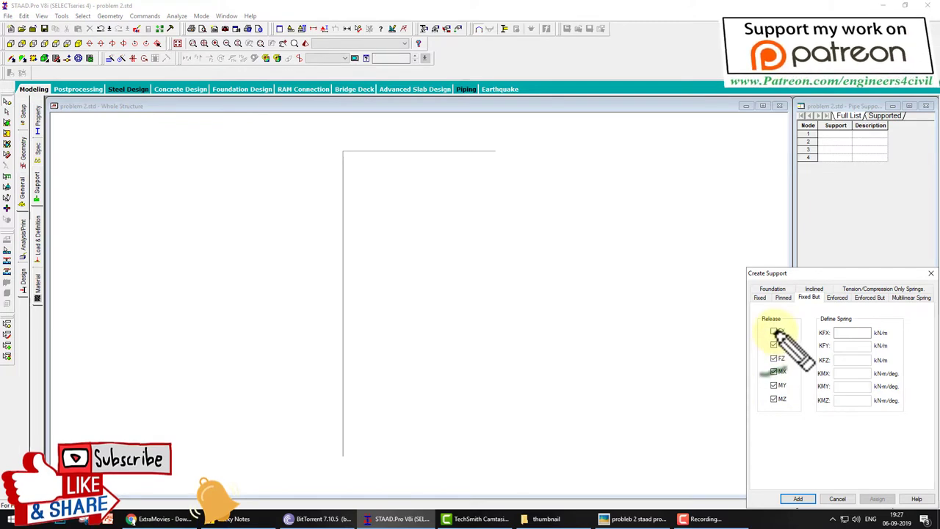
mouse_move(374, 279)
left_mouse_down()
mouse_move(346, 298)
mouse_move(368, 314)
mouse_move(468, 298)
left_mouse_up()
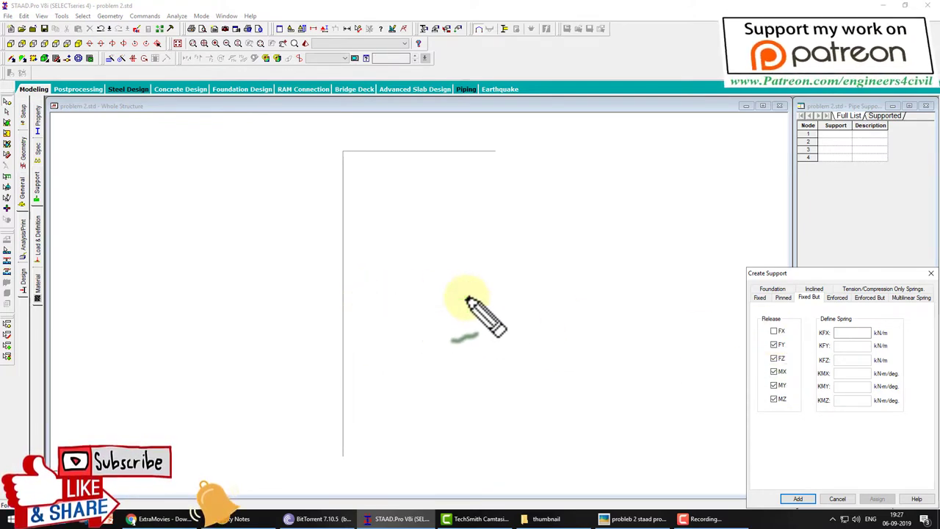
left_click(797, 499)
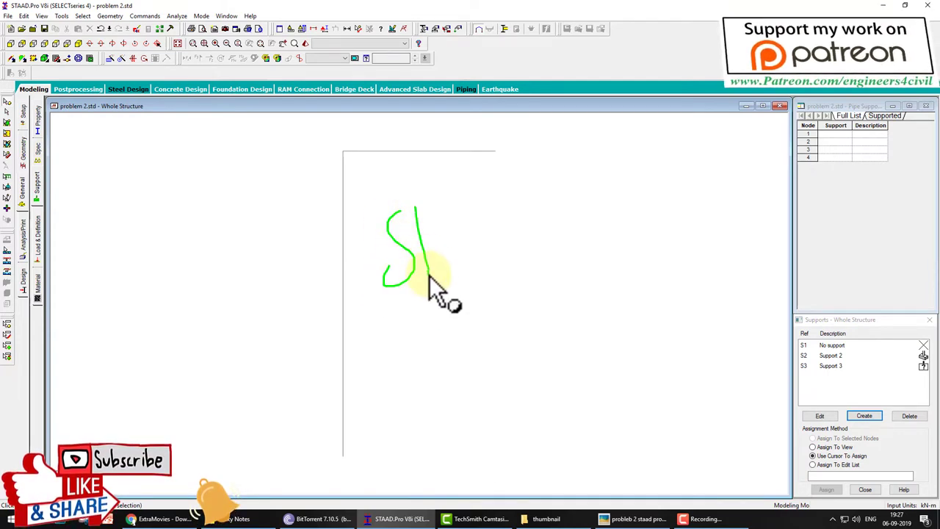
mouse_move(429, 277)
left_mouse_down()
mouse_move(478, 265)
mouse_move(511, 235)
left_mouse_up()
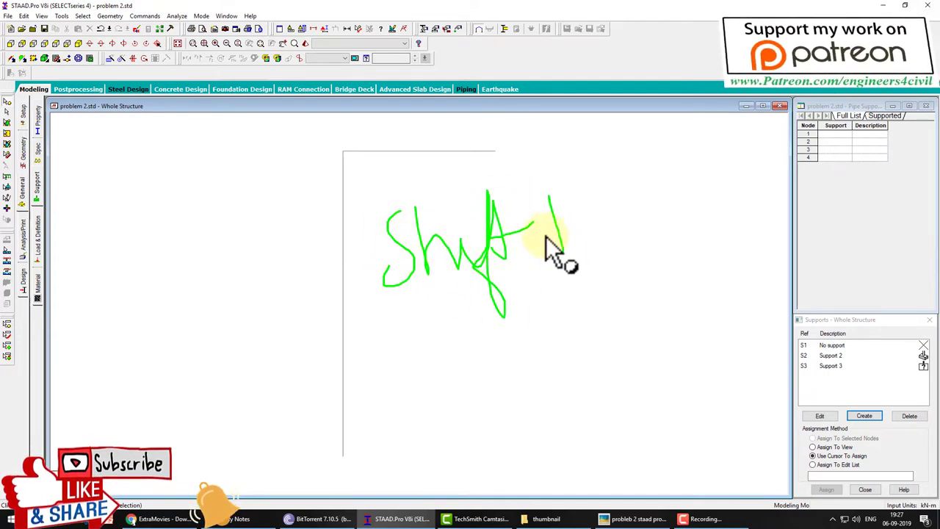
mouse_move(592, 201)
left_mouse_down()
mouse_move(602, 218)
mouse_move(671, 214)
left_mouse_up()
left_click_drag(426, 329, 683, 273)
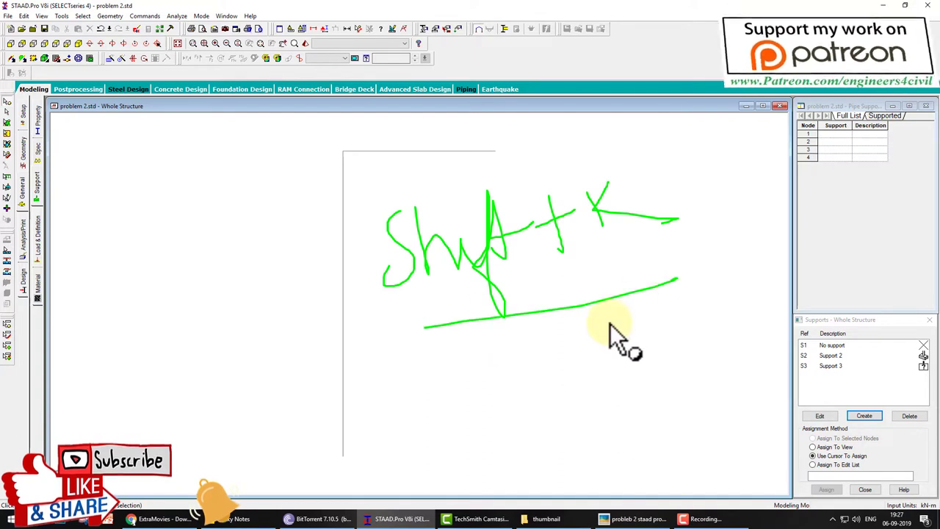
key("Escape")
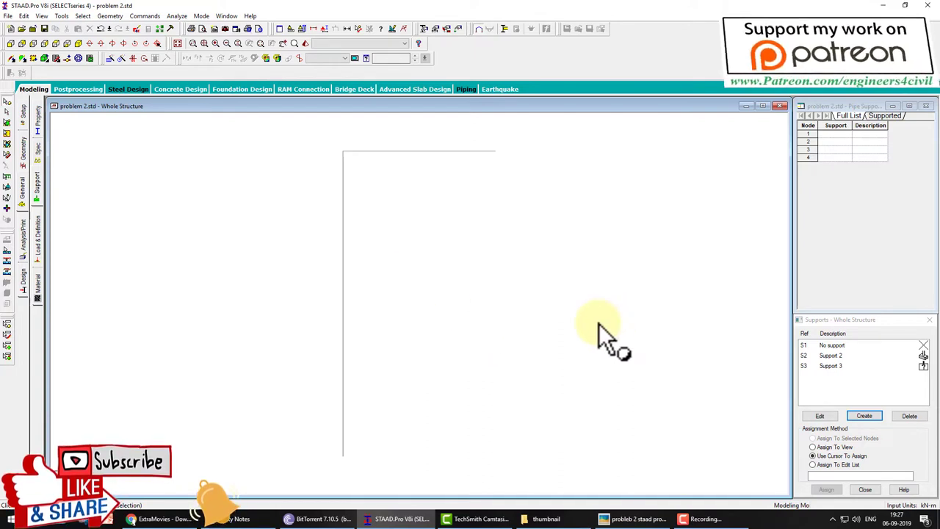
Step: Assign Support 2 to the bottom node 1 of the column
left_click(831, 356)
mouse_move(326, 440)
left_mouse_down()
mouse_move(387, 479)
mouse_move(372, 462)
left_mouse_up()
left_click(827, 490)
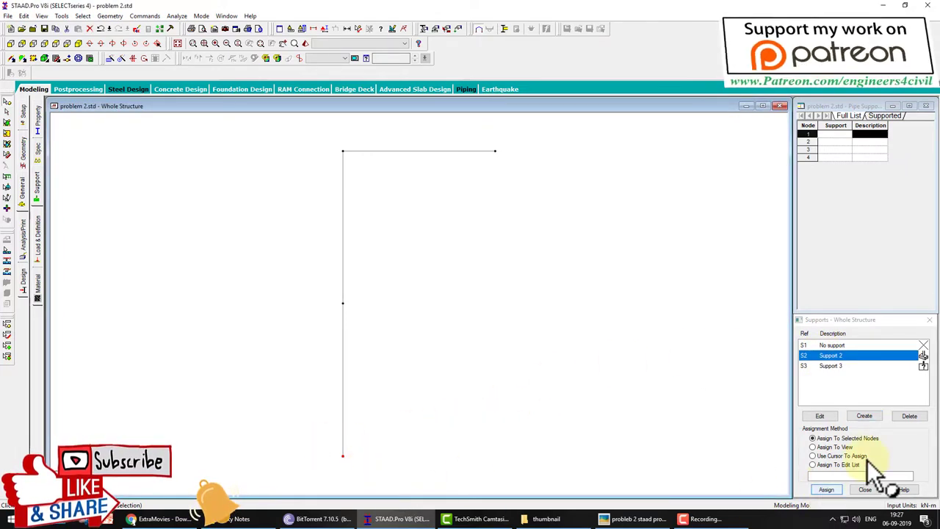
left_click(828, 490)
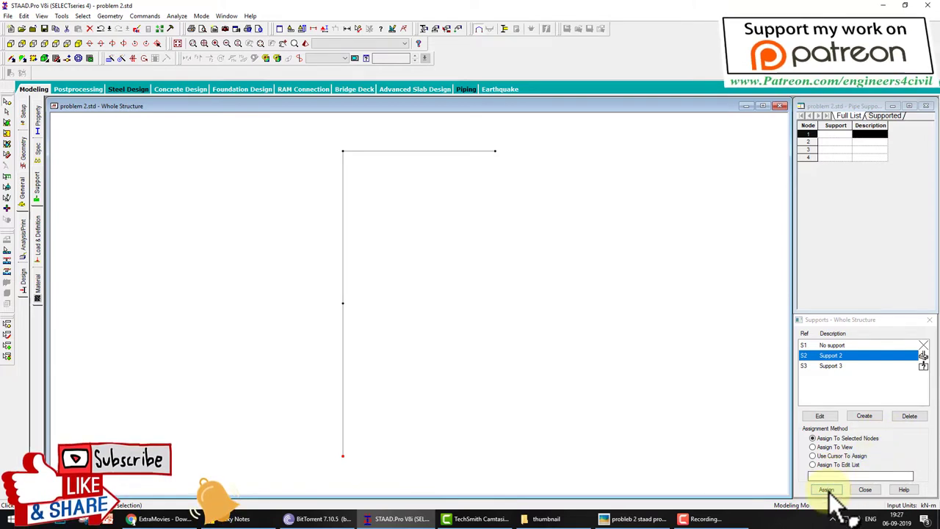
left_click(858, 433)
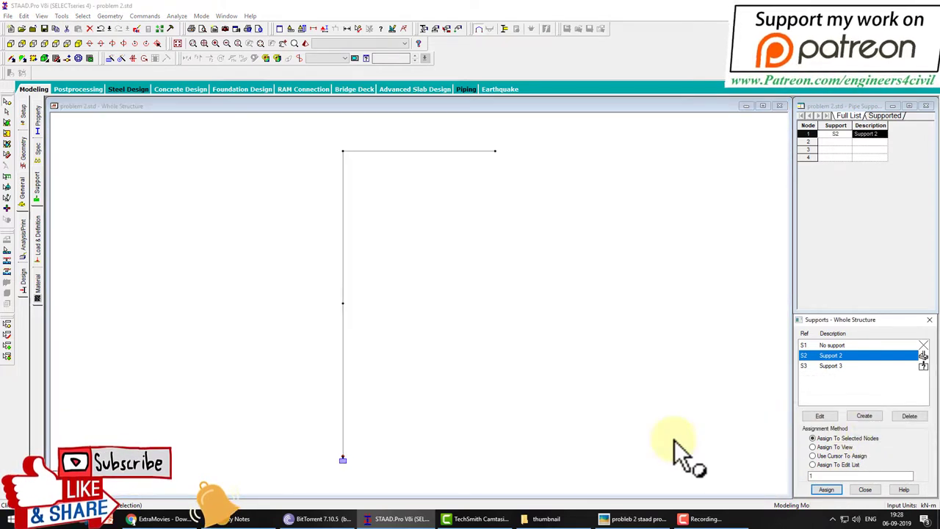
Step: Assign Support 3 to the mid-height node 2 of the column
left_click(355, 458)
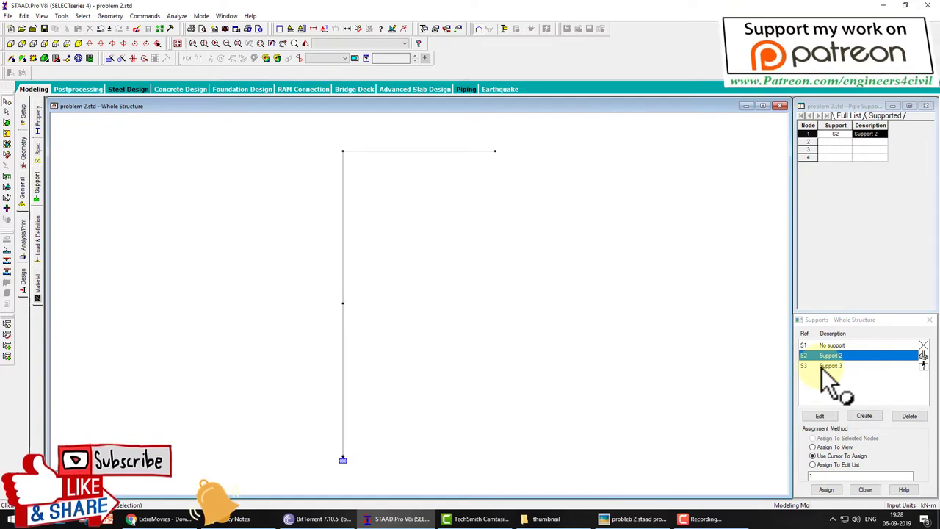
left_click(825, 365)
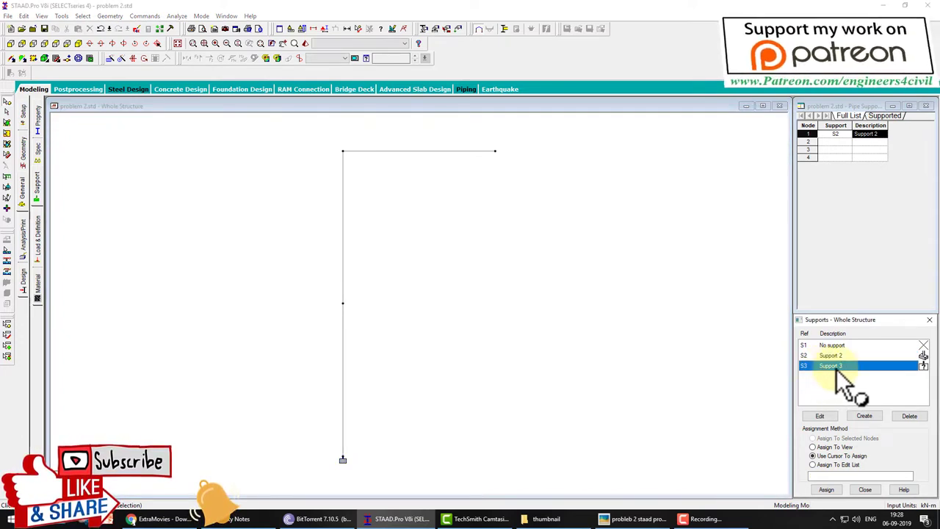
left_click(357, 317)
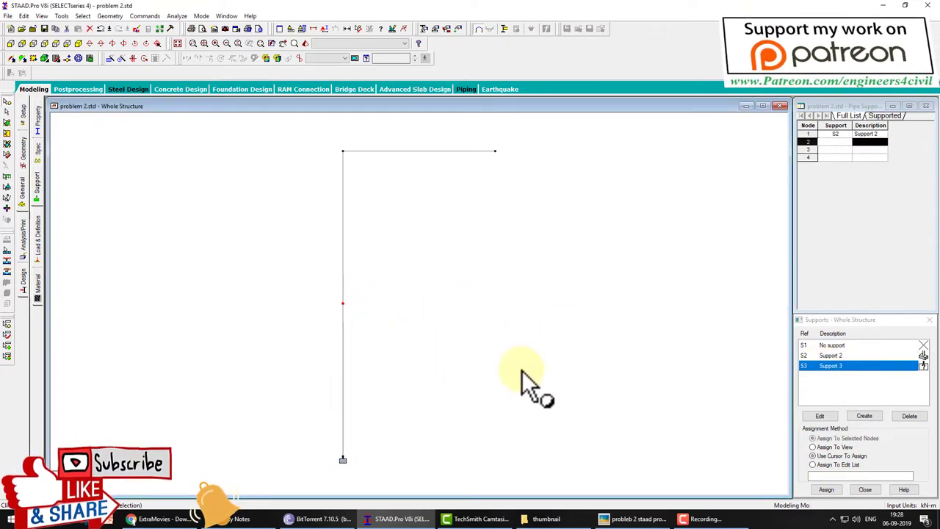
left_click(826, 489)
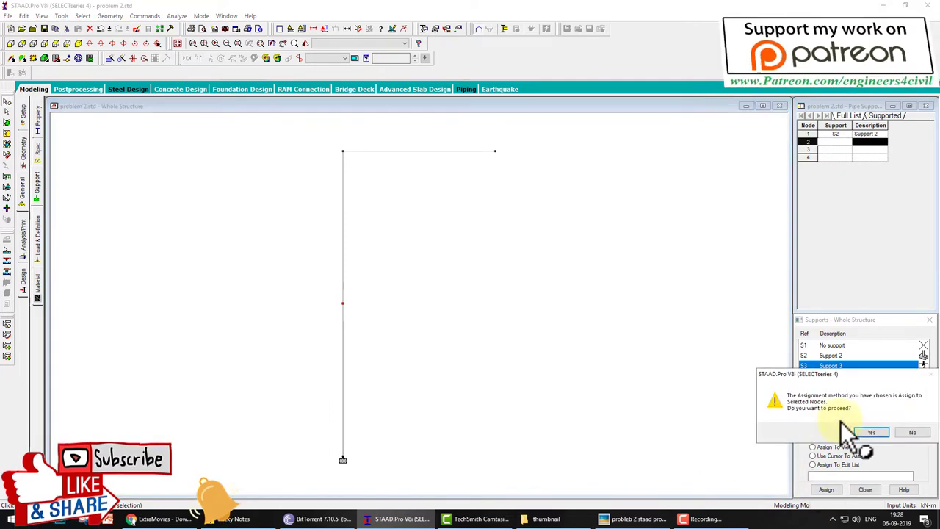
left_click(868, 433)
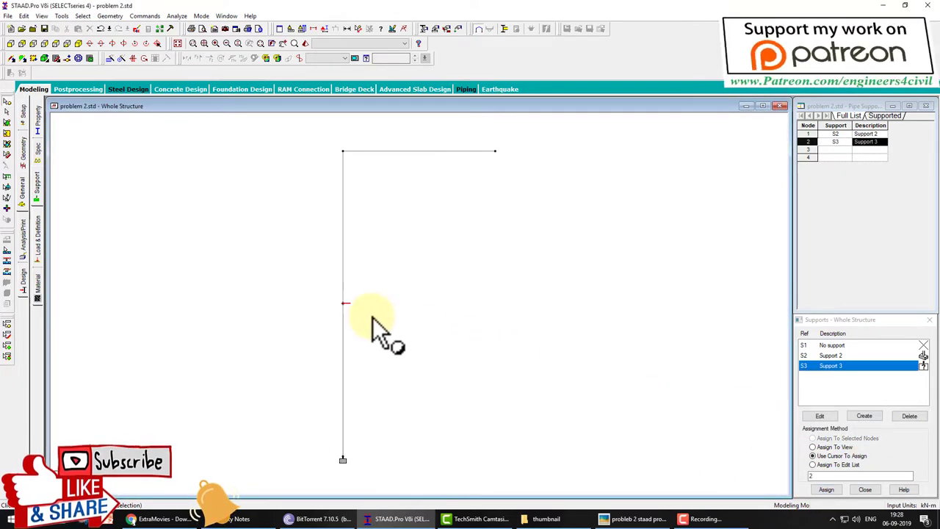
left_click(630, 519)
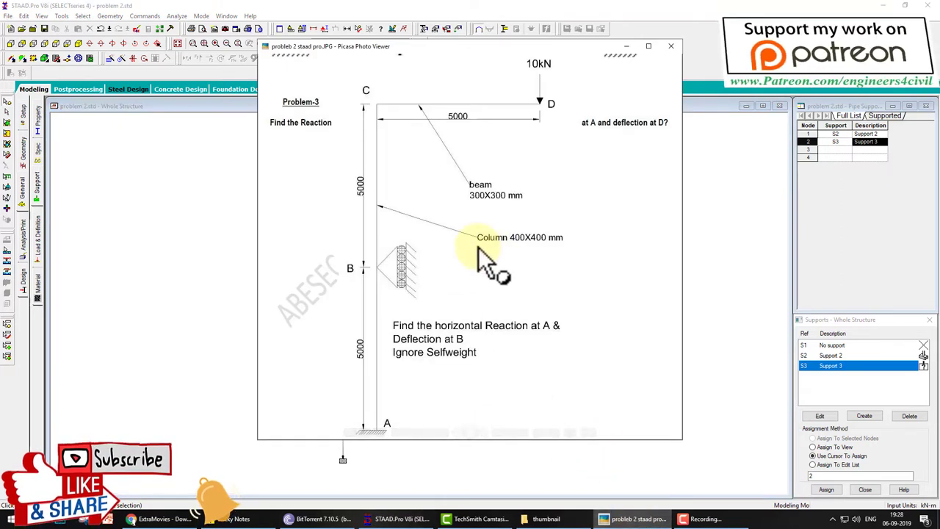
left_click_drag(467, 252, 525, 261)
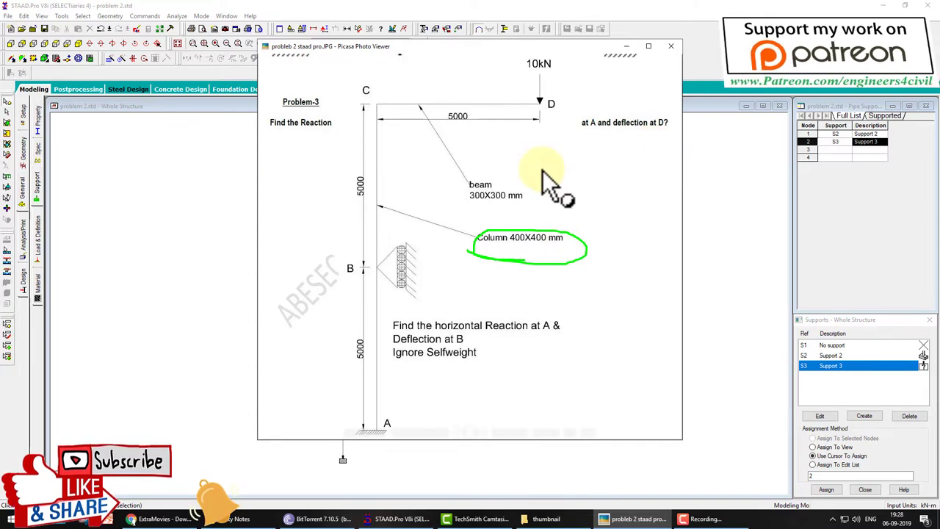
mouse_move(542, 169)
left_mouse_down()
mouse_move(487, 193)
mouse_move(571, 193)
left_mouse_up()
key("Escape")
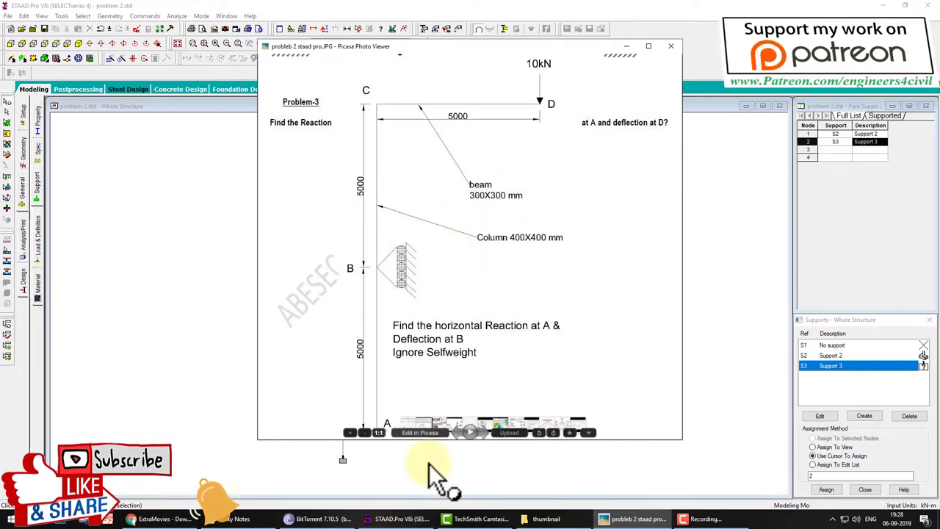
left_click(401, 519)
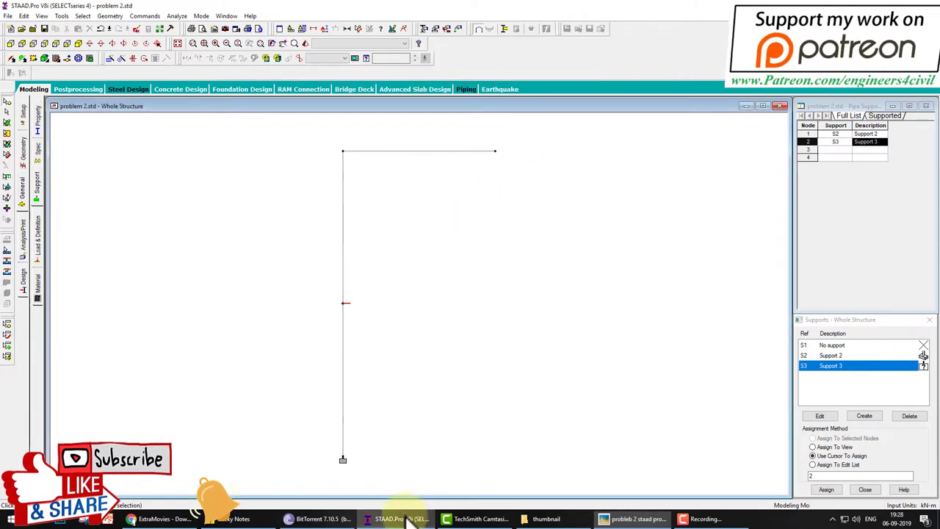
Step: Define a 0.40 x 0.40 m concrete rectangular section for the column
left_click(35, 192)
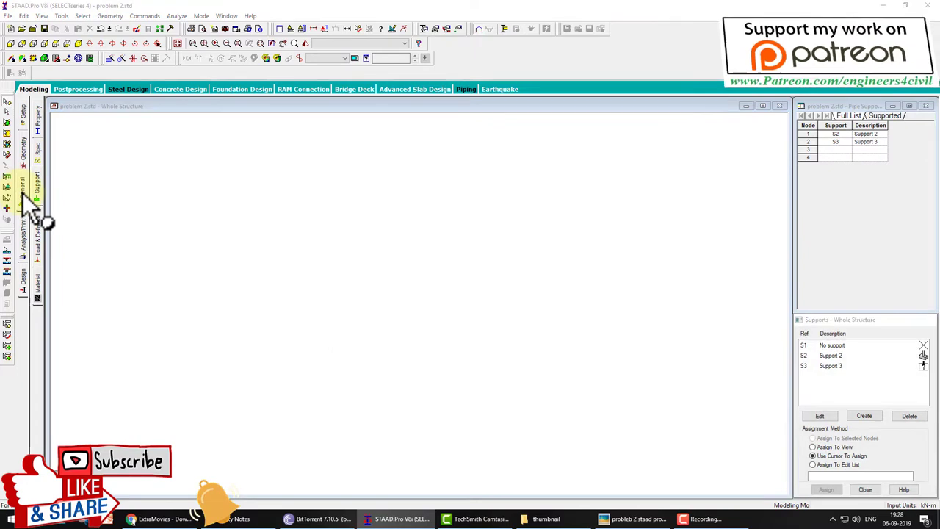
left_click(42, 126)
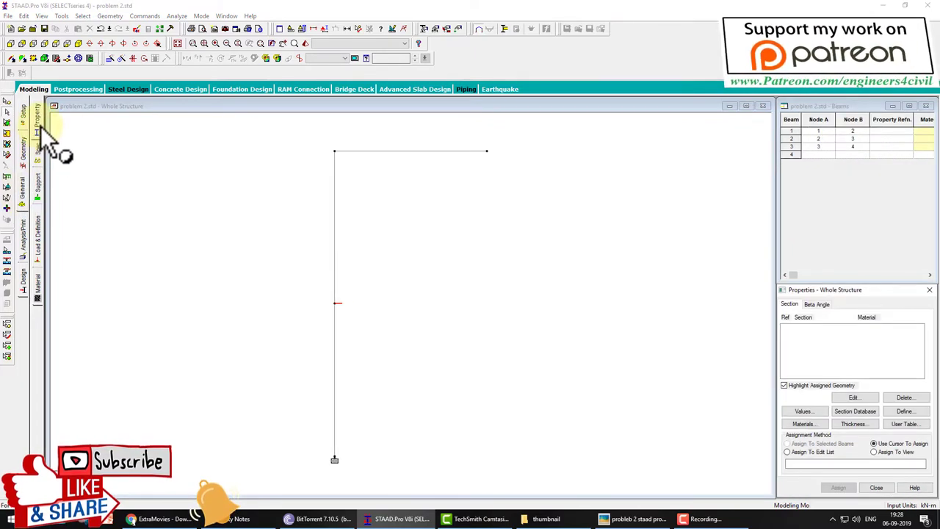
mouse_move(55, 132)
left_mouse_down()
mouse_move(46, 157)
mouse_move(54, 130)
mouse_move(451, 199)
mouse_move(937, 360)
left_mouse_up()
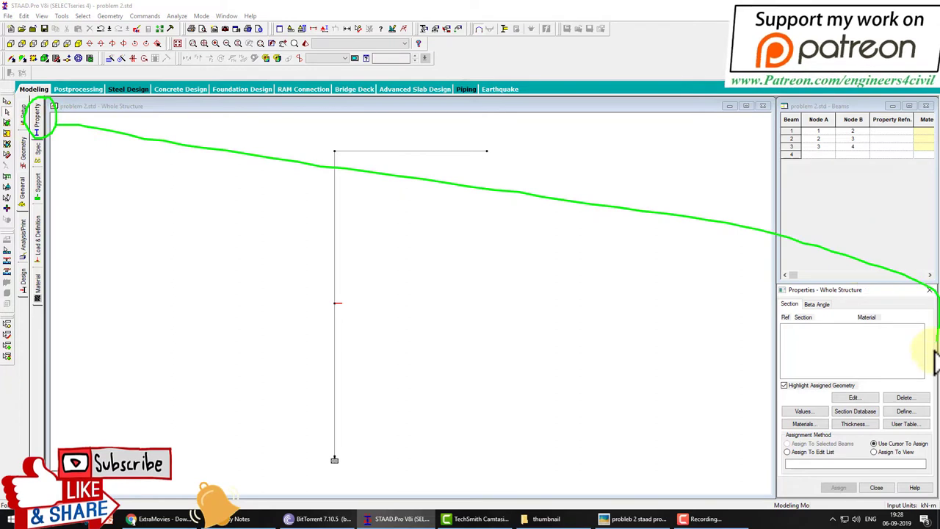
left_click(908, 413)
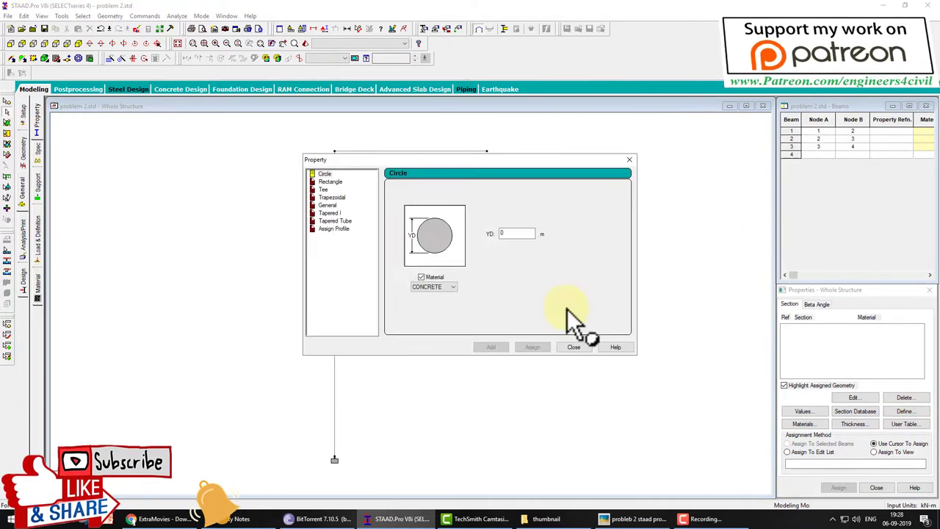
left_click(332, 181)
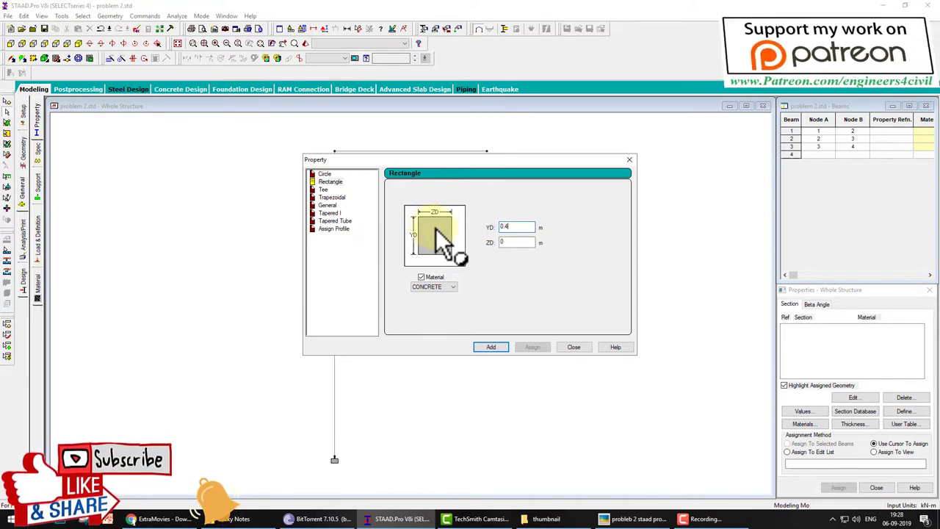
type(".4")
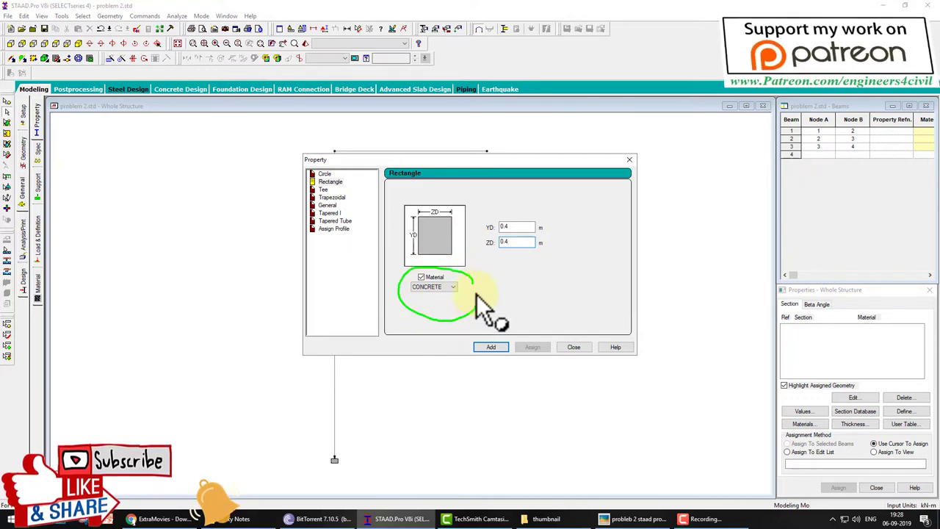
left_click(491, 347)
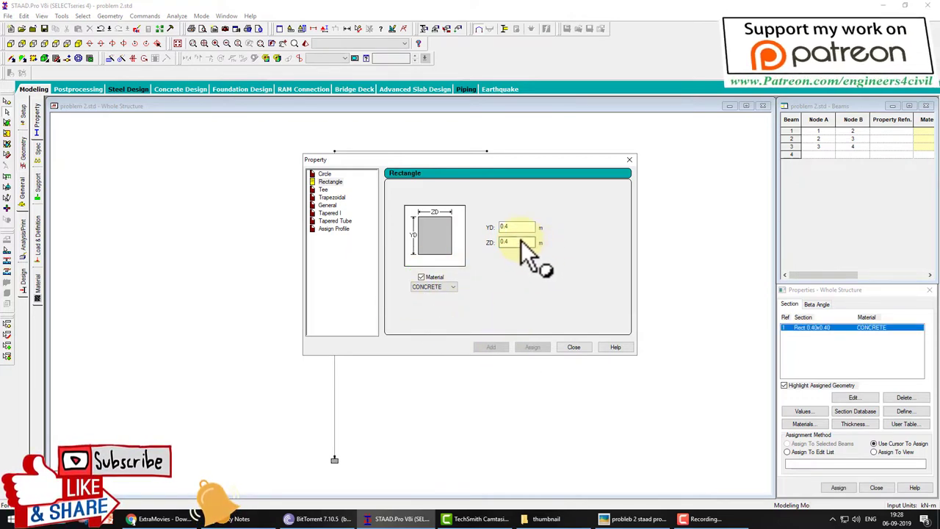
Step: Add a second rectangular section of 0.30 x 0.30 m for the beam
type("0.3")
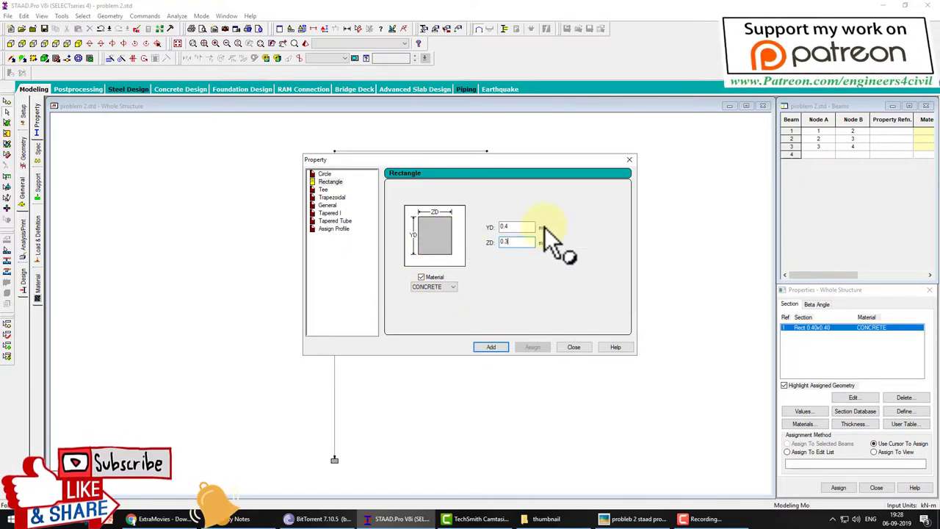
left_click_drag(529, 227, 473, 227)
type("0.3")
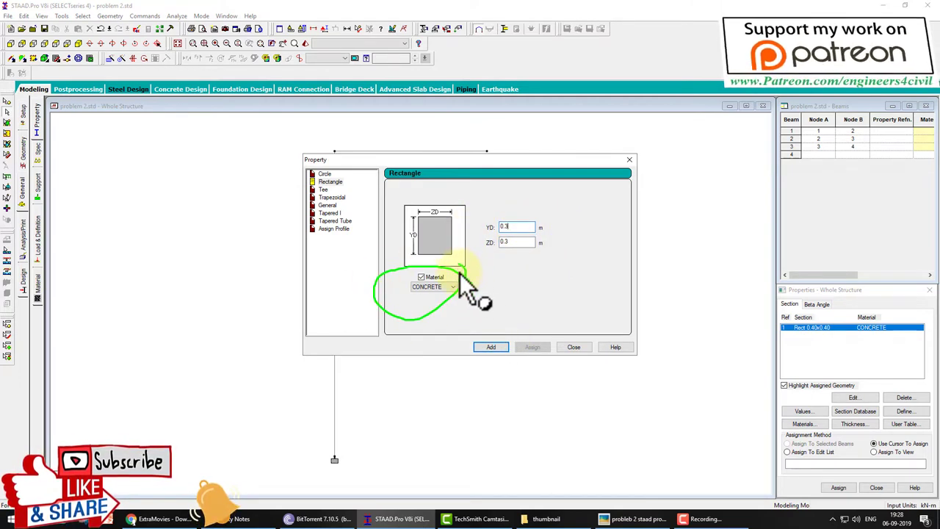
left_click(492, 347)
Step: Assign the Rect 0.40x0.40 section to column members 1 and 2
left_click(568, 350)
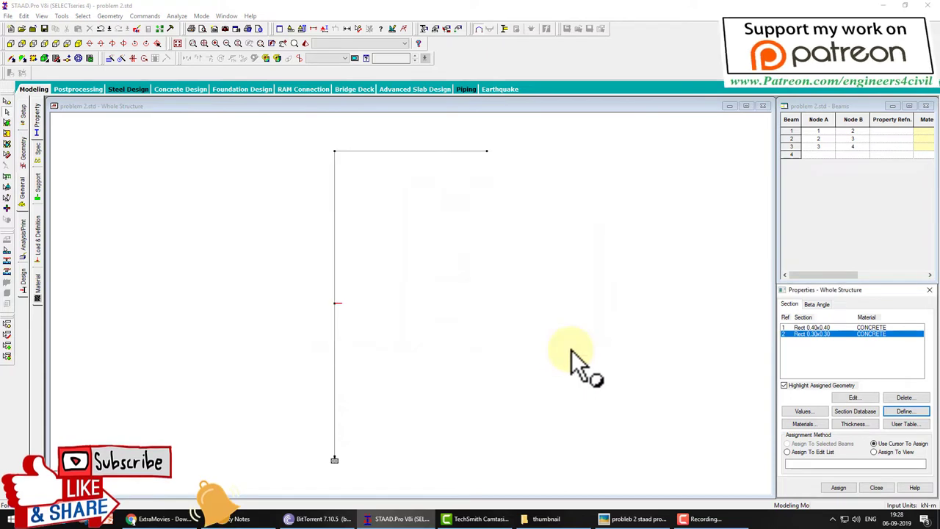
left_click(805, 328)
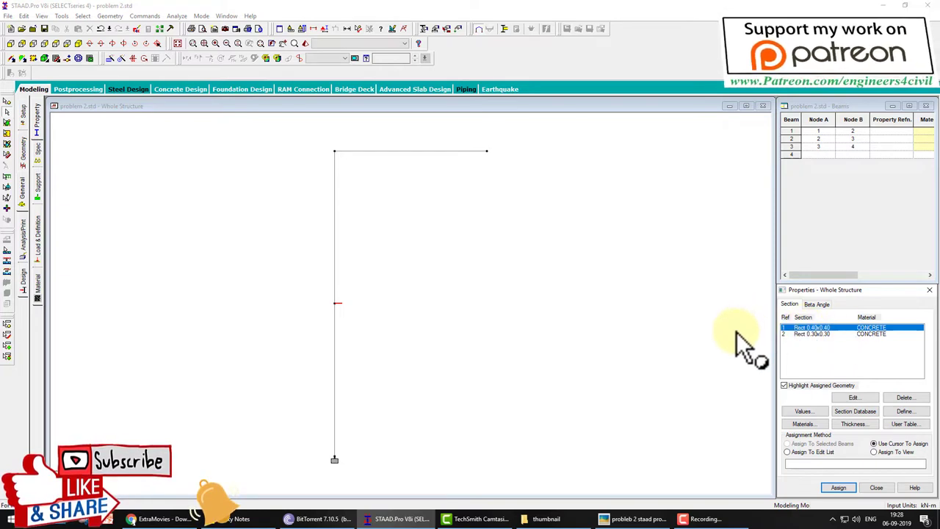
mouse_move(767, 328)
left_mouse_down()
mouse_move(389, 220)
mouse_move(362, 340)
mouse_move(838, 474)
left_mouse_up()
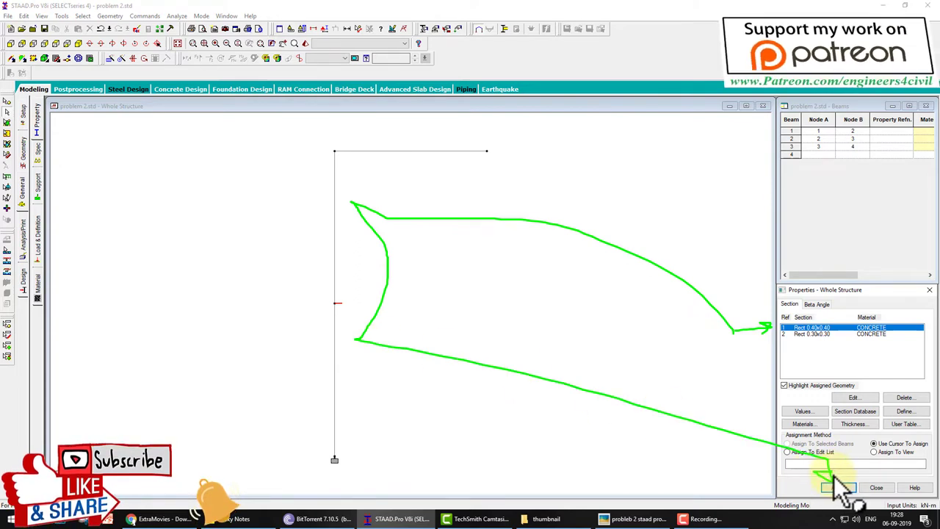
left_click_drag(404, 203, 311, 378)
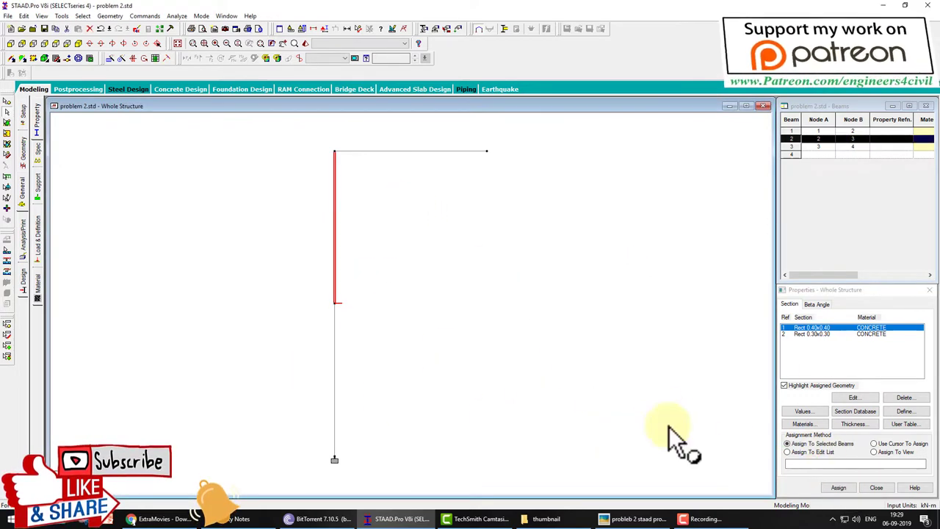
left_click(839, 487)
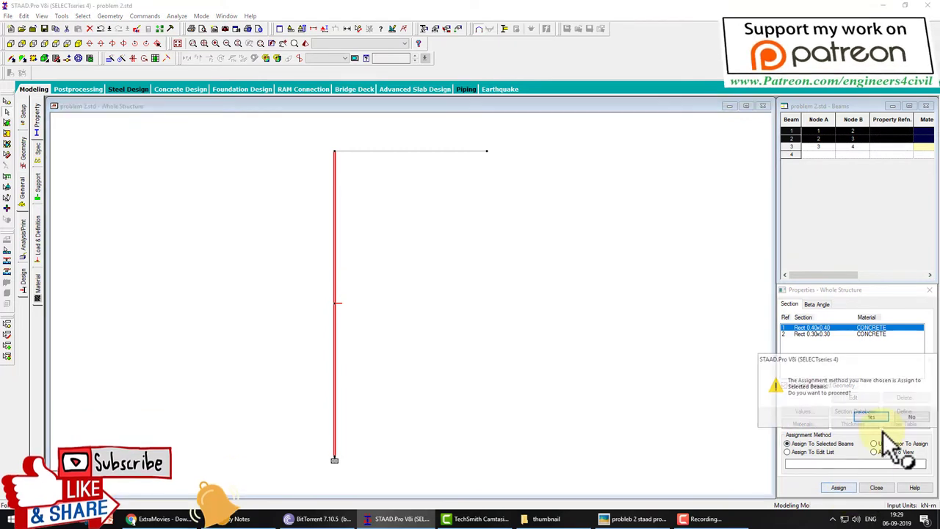
left_click(895, 403)
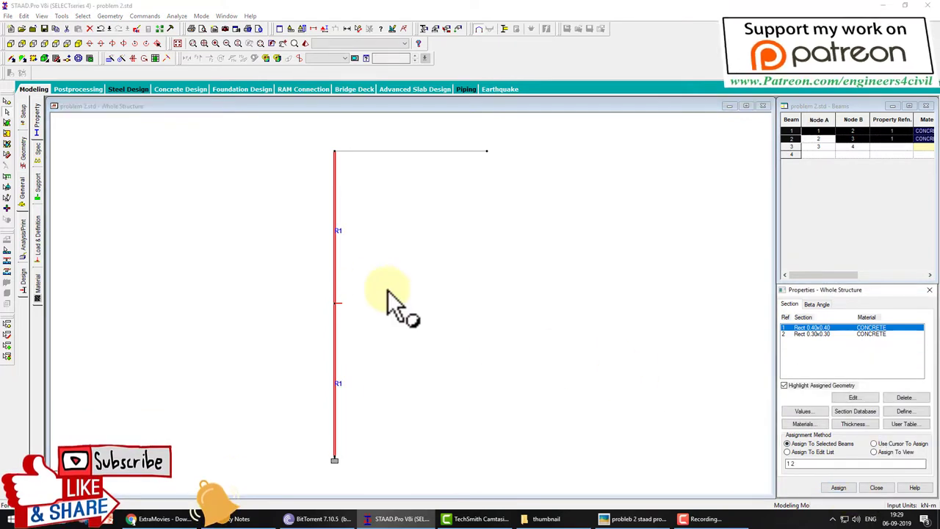
Step: Assign Rect 0.30x0.30 to top beam 3 and check the frame in a 3D rendered view
left_click(818, 335)
left_click(414, 154)
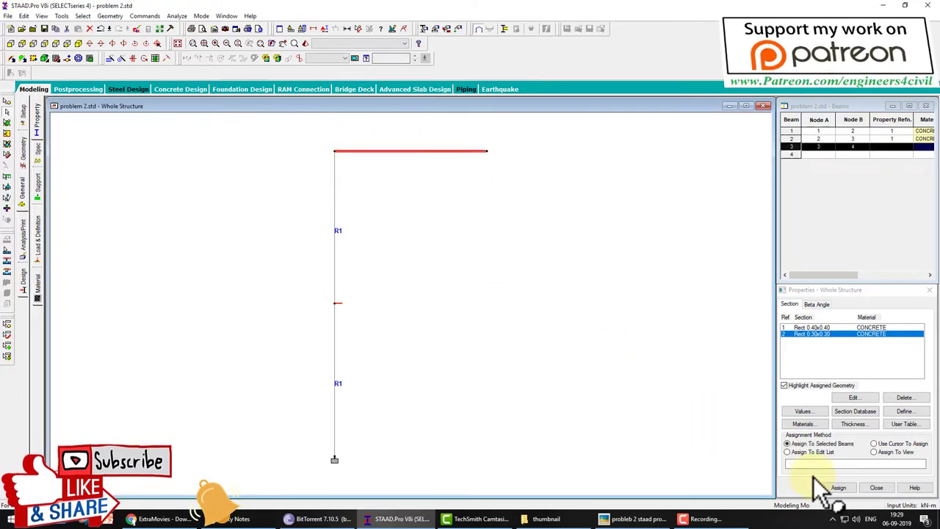
left_click(838, 488)
left_click(893, 426)
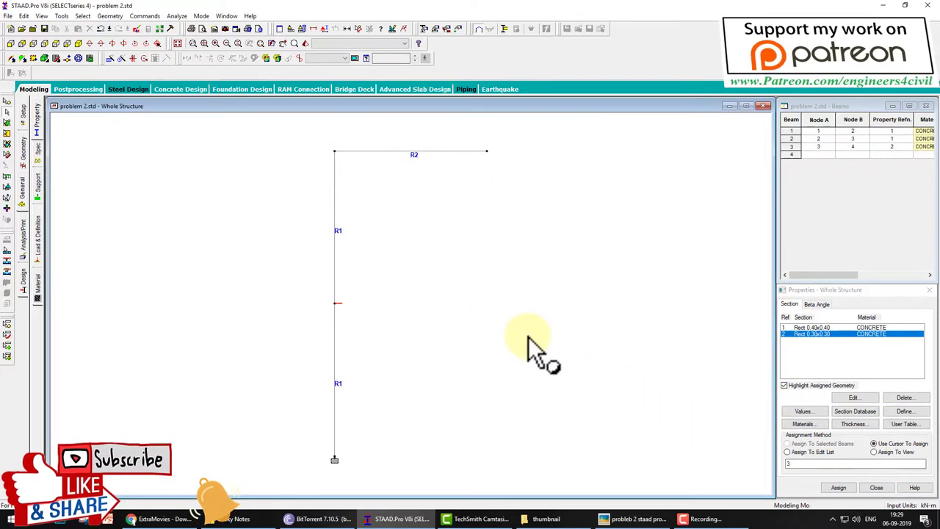
left_click(305, 43)
left_click_drag(451, 252, 478, 289)
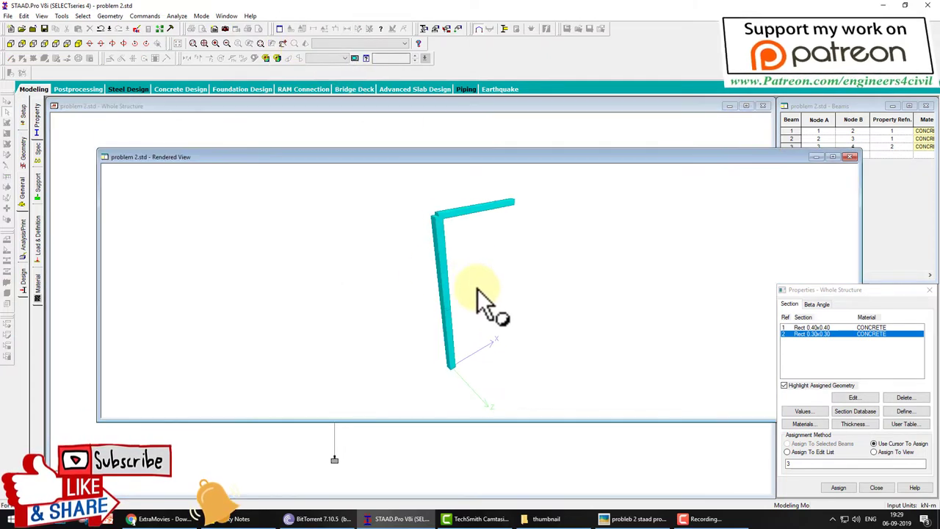
left_click(851, 156)
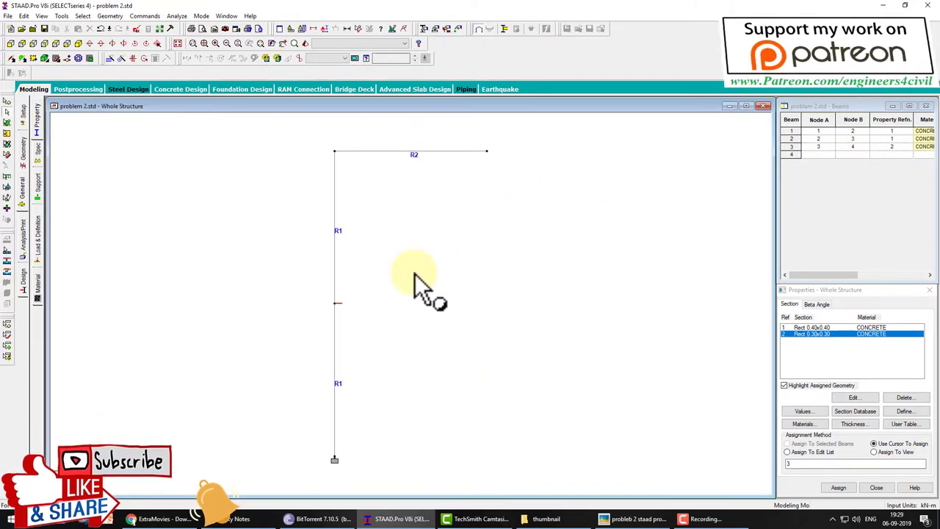
left_click(617, 519)
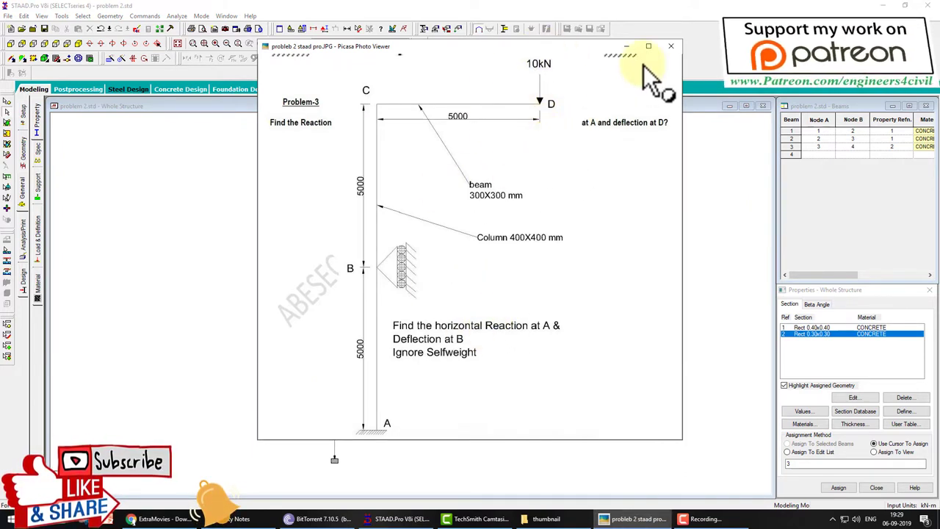
left_click(627, 47)
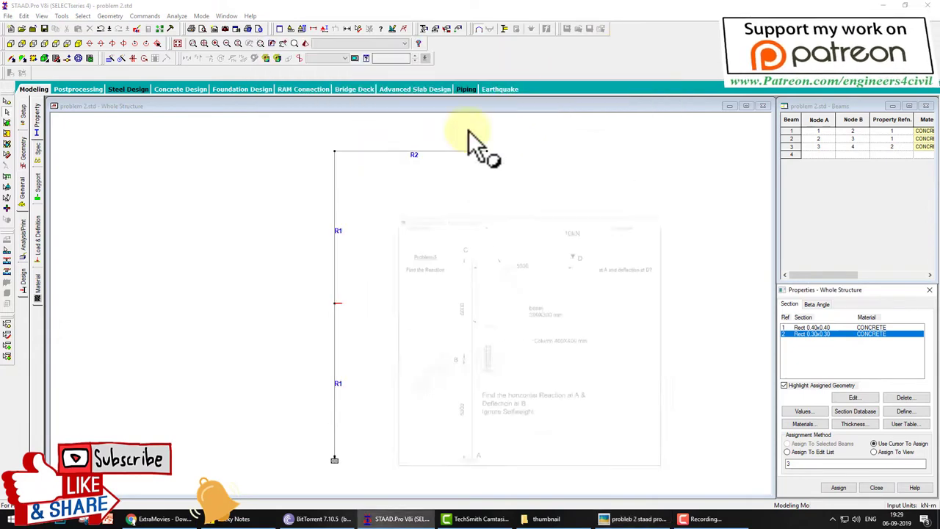
Step: Bring up Load Case Details on the Load & Definition page
left_click(42, 234)
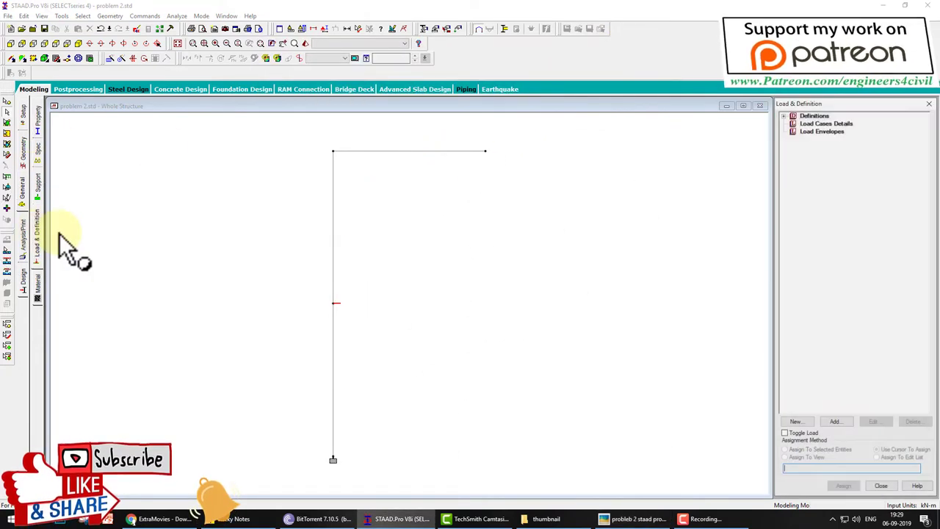
left_click(824, 124)
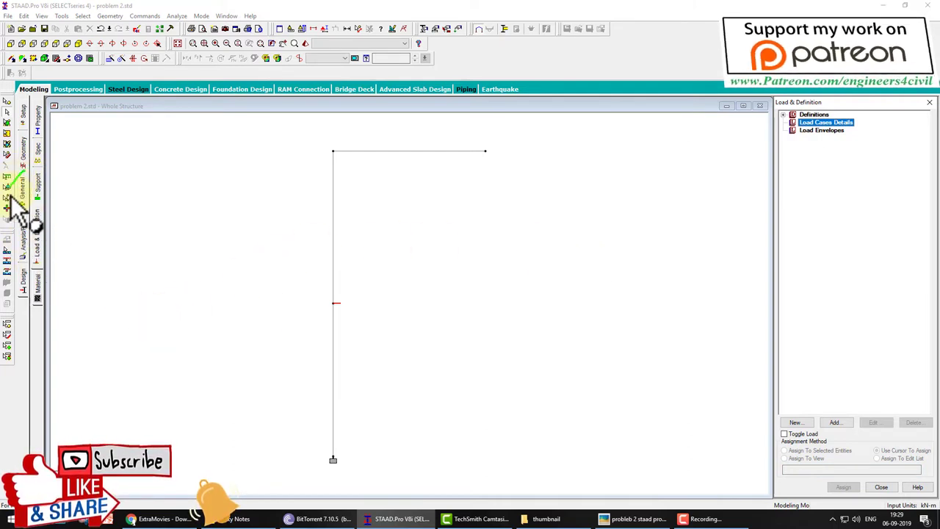
mouse_move(9, 197)
left_mouse_down()
mouse_move(43, 228)
mouse_move(431, 231)
mouse_move(725, 130)
mouse_move(782, 125)
mouse_move(774, 131)
left_mouse_up()
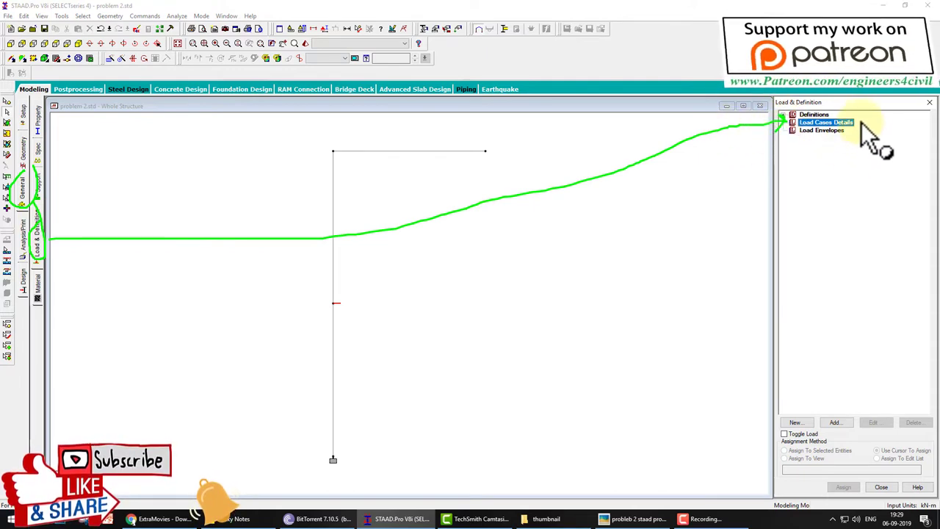
left_click_drag(860, 122, 875, 122)
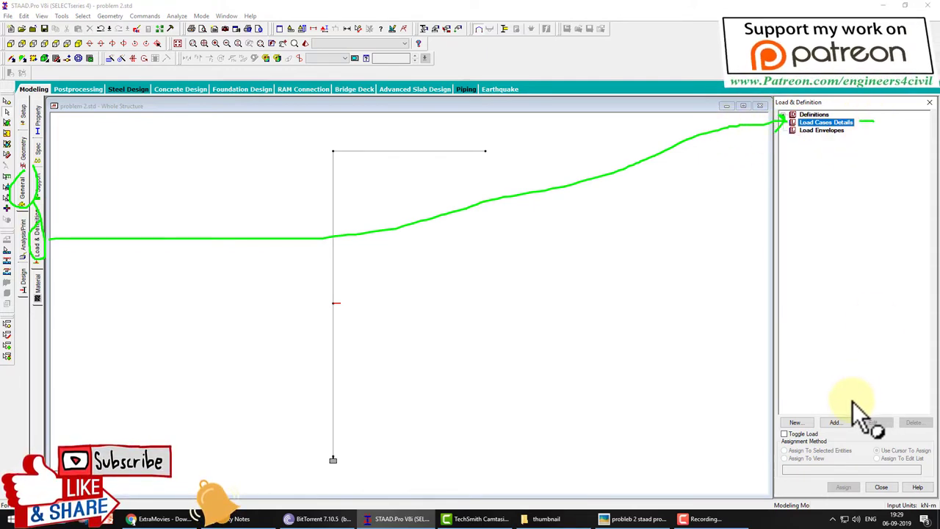
left_click_drag(852, 400, 875, 388)
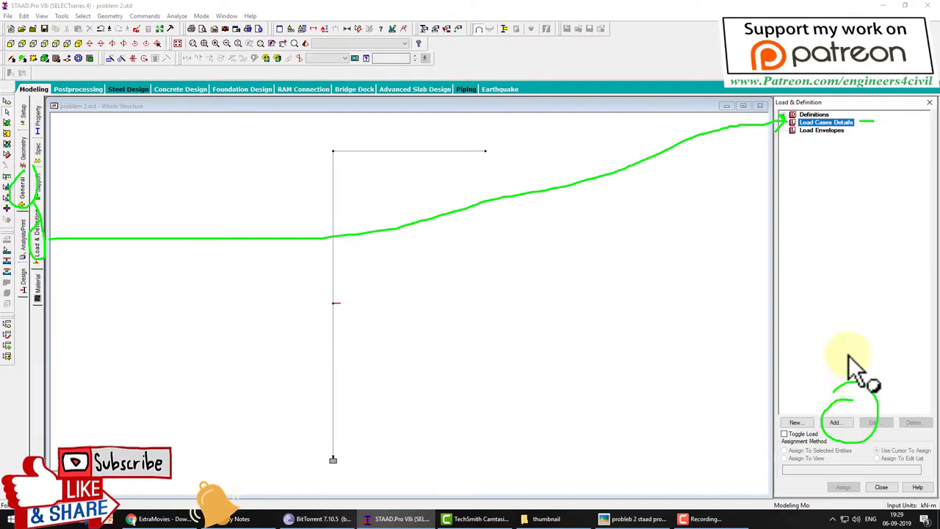
key("Escape")
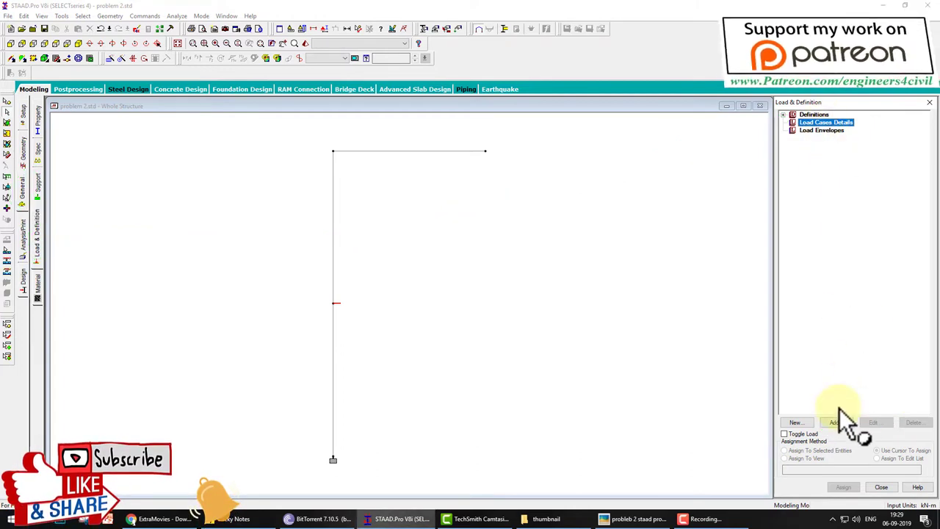
Step: Add load case 1 of Dead loading type titled 'dead' and select it for load items
left_click(836, 423)
left_click(497, 206)
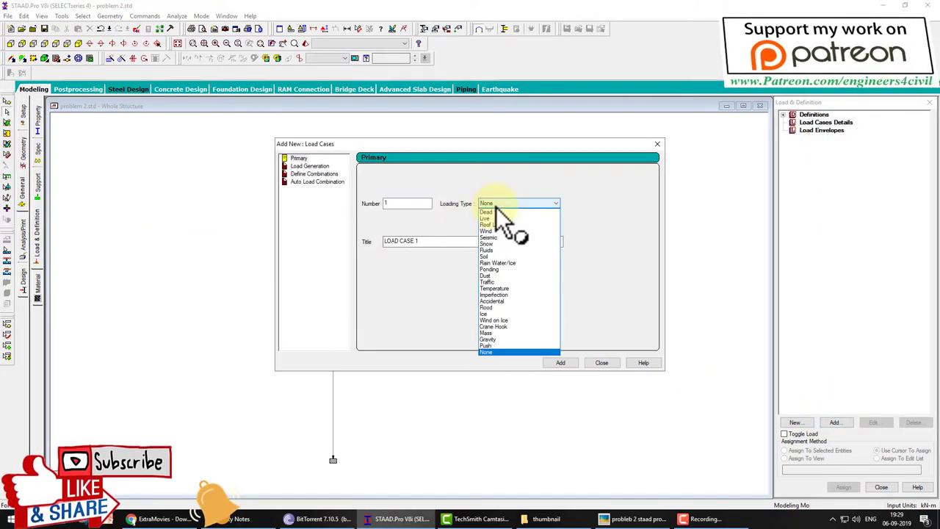
left_click(489, 213)
left_click_drag(462, 245, 263, 252)
type("d")
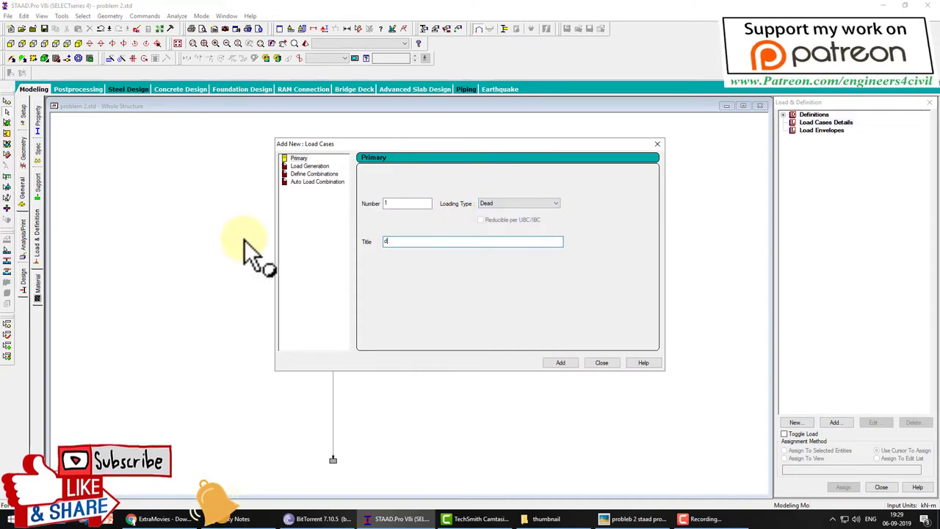
type("ead")
left_click(566, 362)
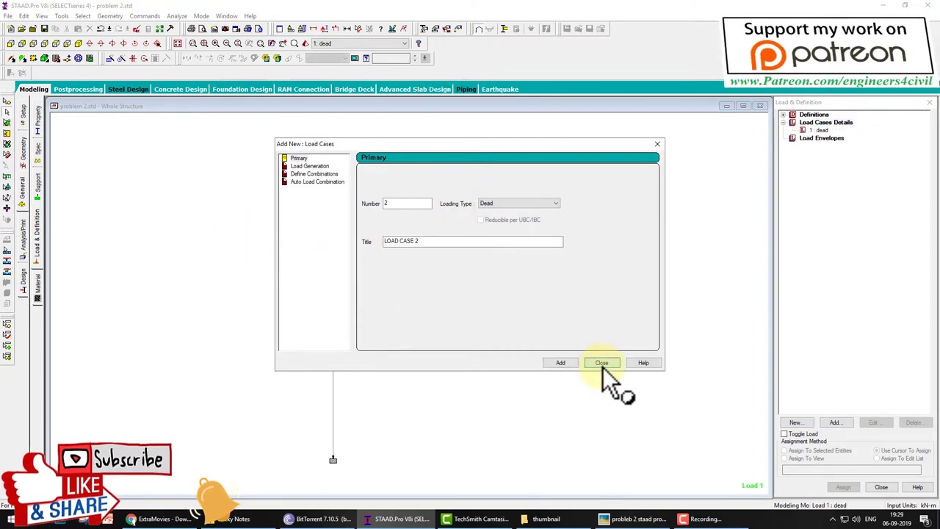
left_click(602, 362)
left_click(819, 130)
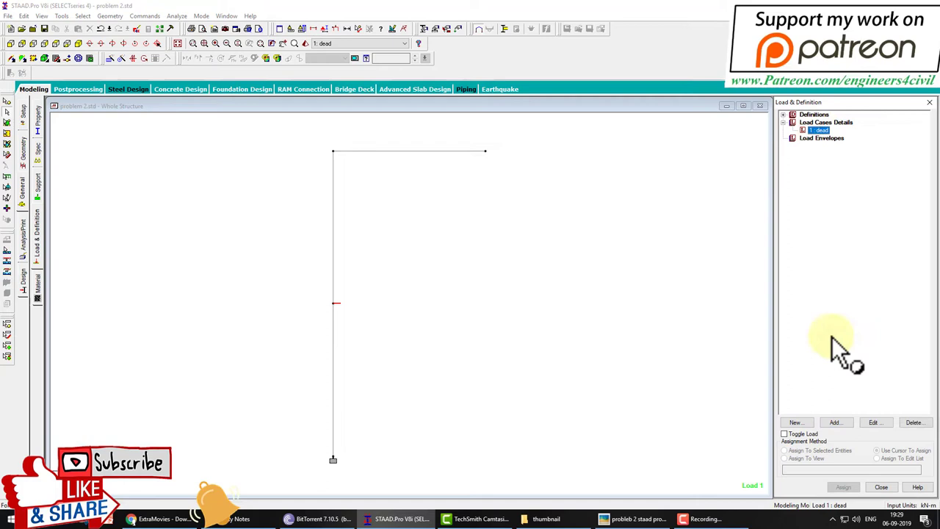
left_click(835, 423)
Step: Apply a -10 kN FY nodal load at node 4 and choose a print-all analysis command
left_click(260, 122)
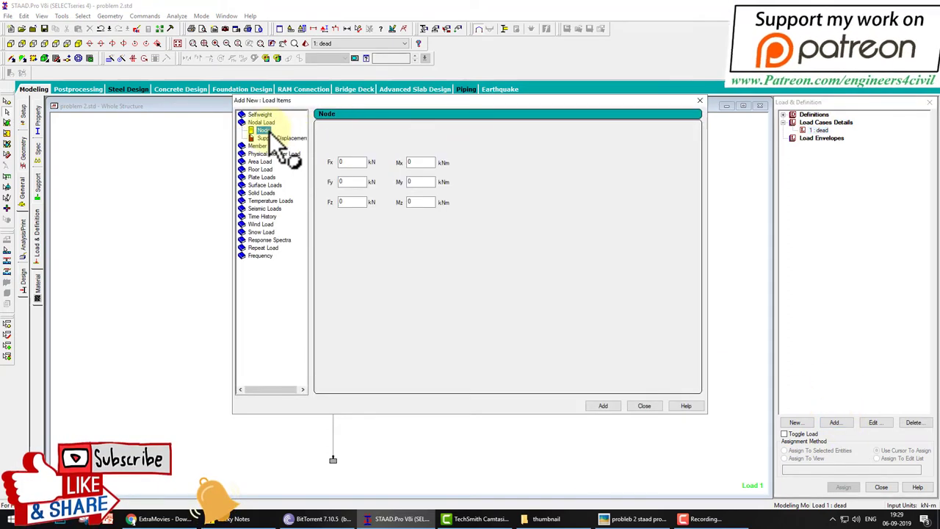
left_click(358, 181)
type("-1")
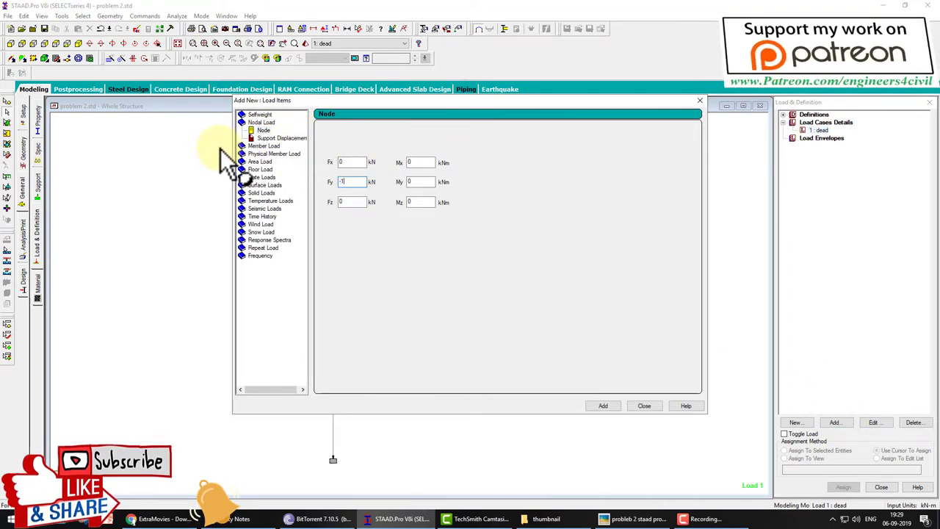
type("0")
left_click(605, 406)
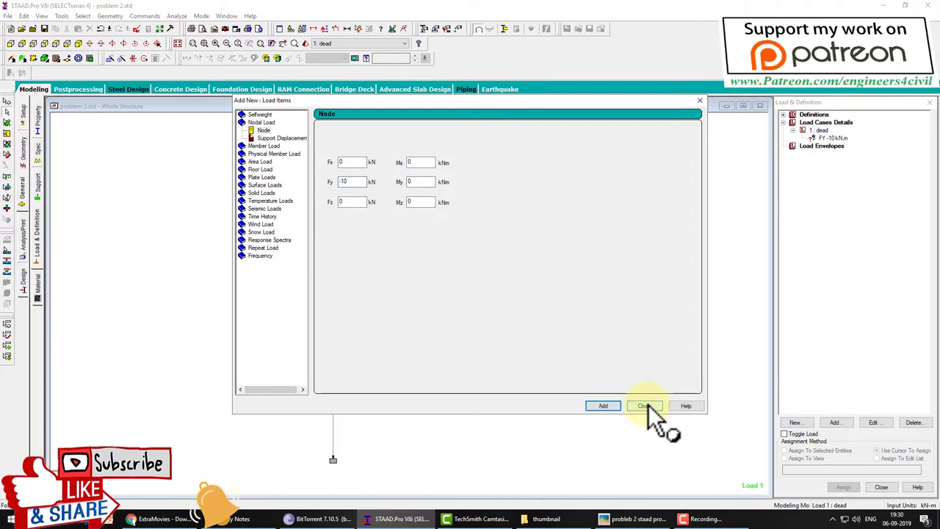
left_click(645, 405)
left_click(834, 137)
left_click(845, 487)
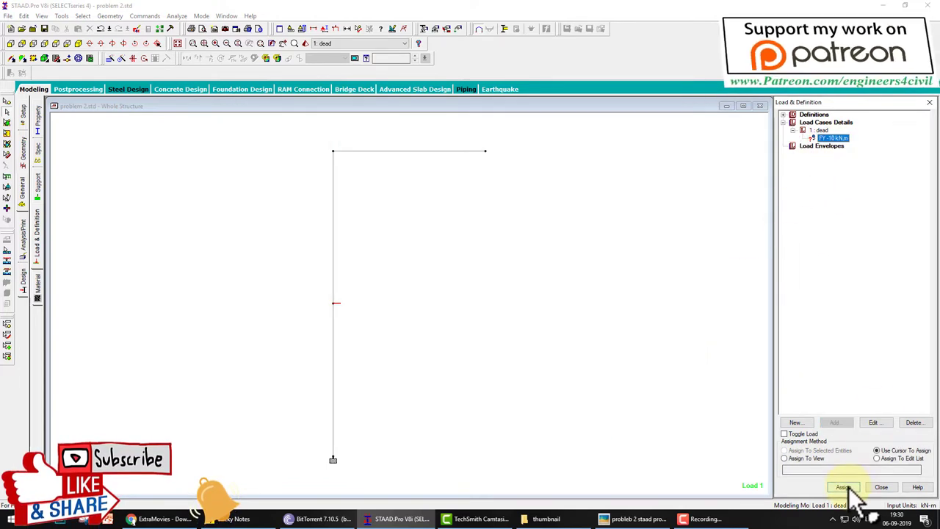
left_click(845, 487)
left_click(487, 150)
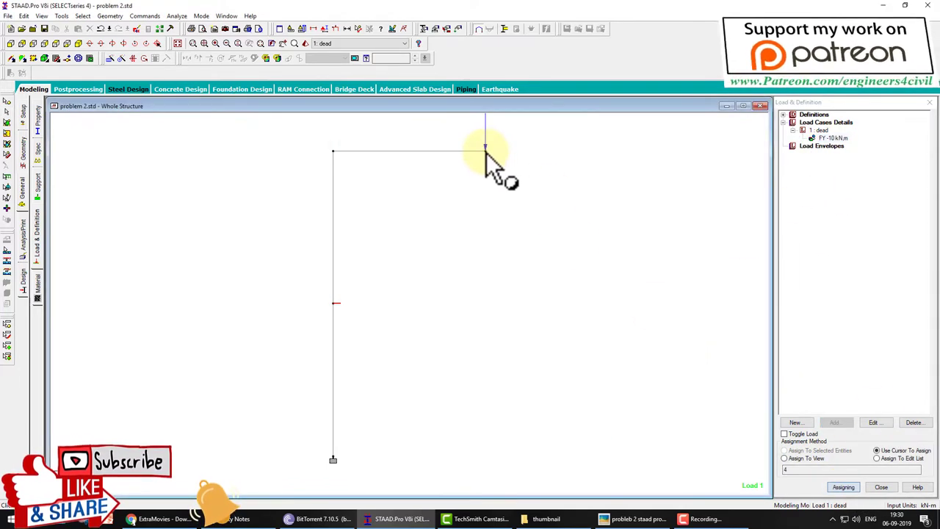
key("Escape")
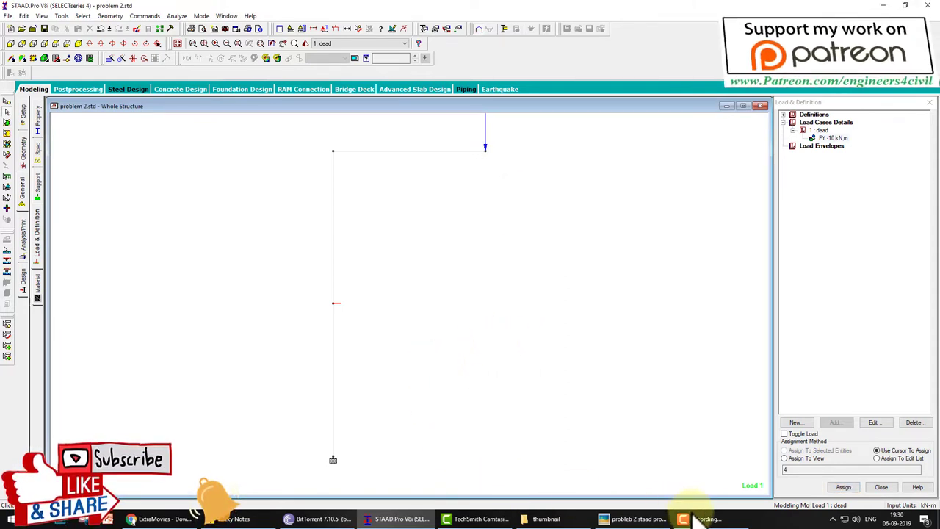
left_click(22, 247)
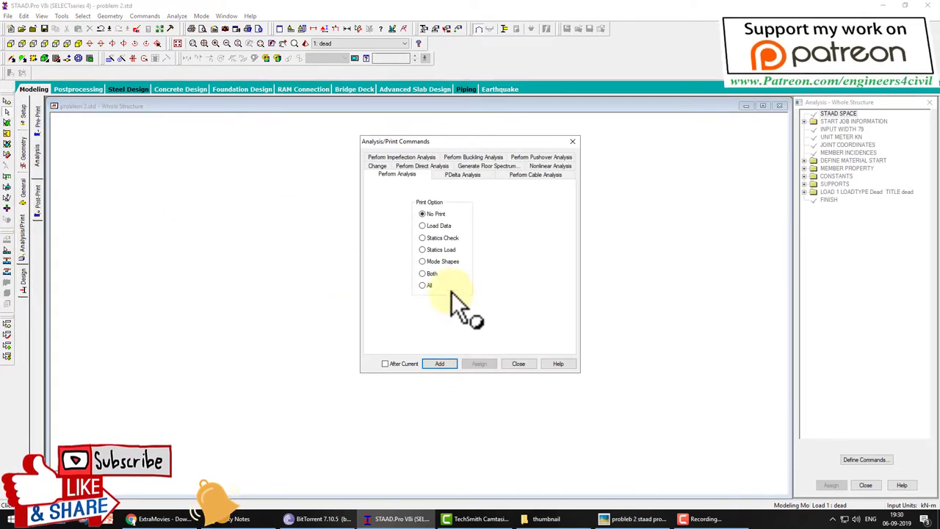
left_click(439, 364)
Step: Add PERFORM ANALYSIS PRINT ALL, save and run the analysis, confirming 0 errors and 0 warnings
left_click(517, 364)
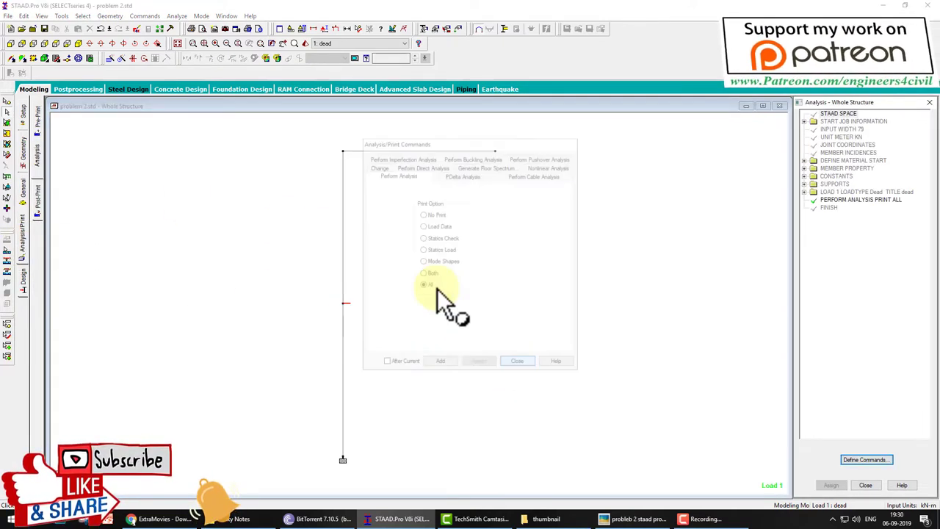
left_click(177, 15)
left_click(197, 27)
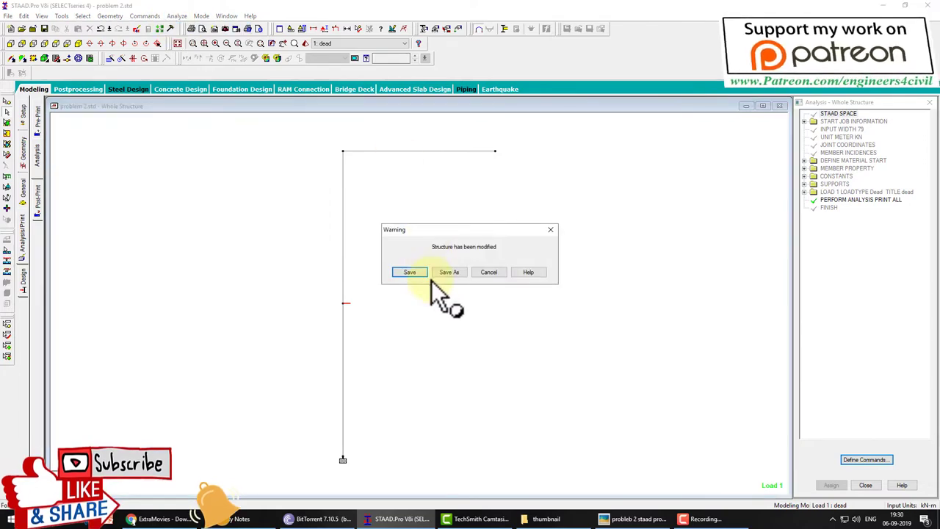
left_click(425, 272)
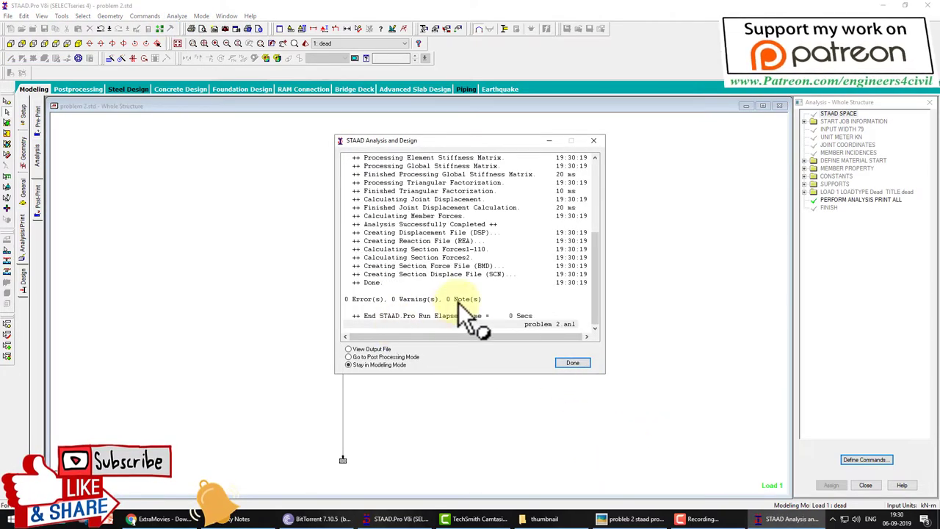
left_click_drag(441, 291, 514, 303)
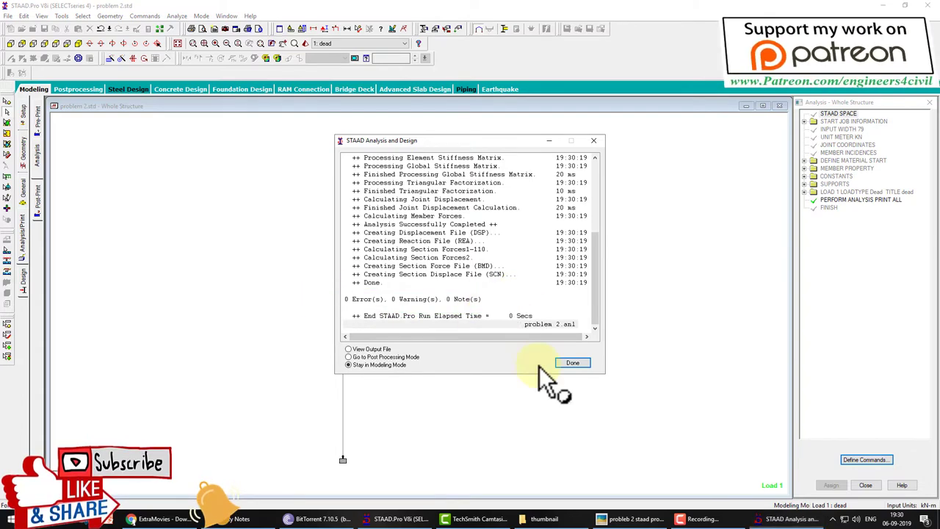
left_click(572, 363)
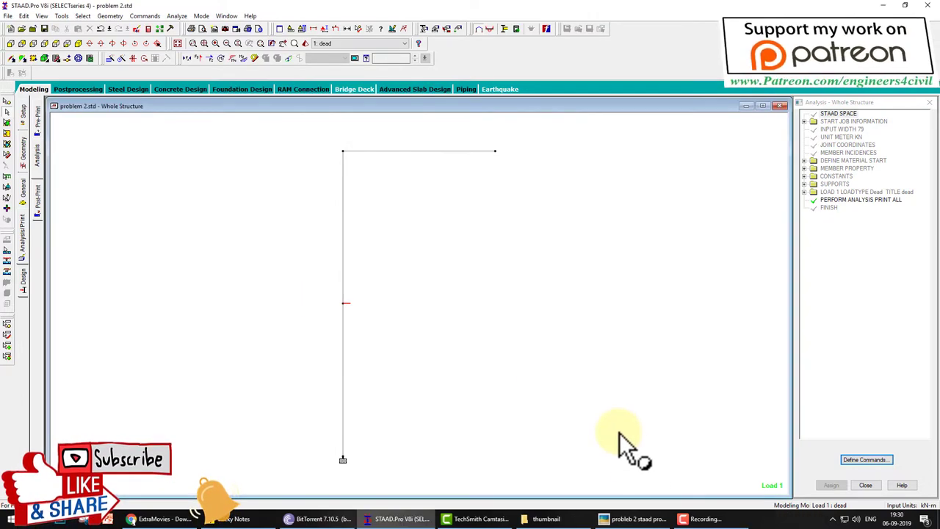
left_click(636, 519)
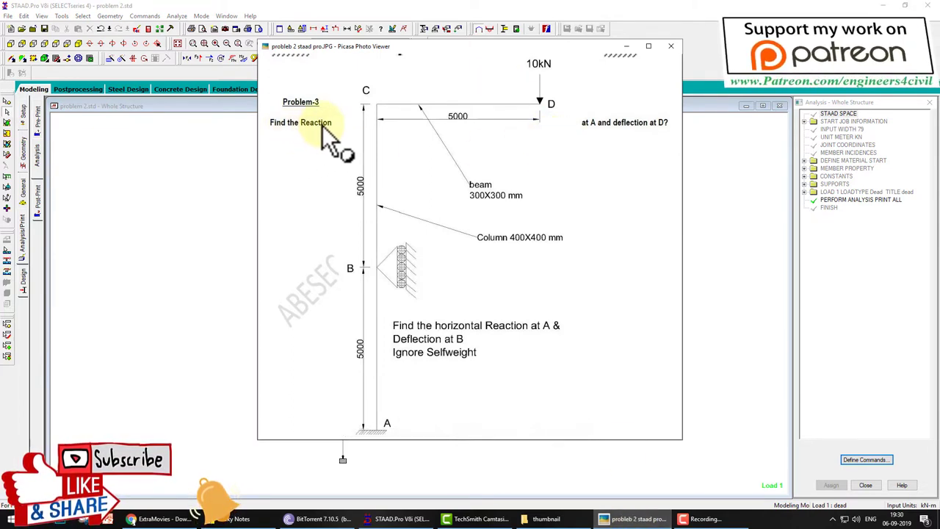
Step: Mark the 'Find the Reaction' instruction on the sketch, then minimize Picasa
mouse_move(319, 116)
left_mouse_down()
mouse_move(269, 126)
mouse_move(321, 131)
left_mouse_up()
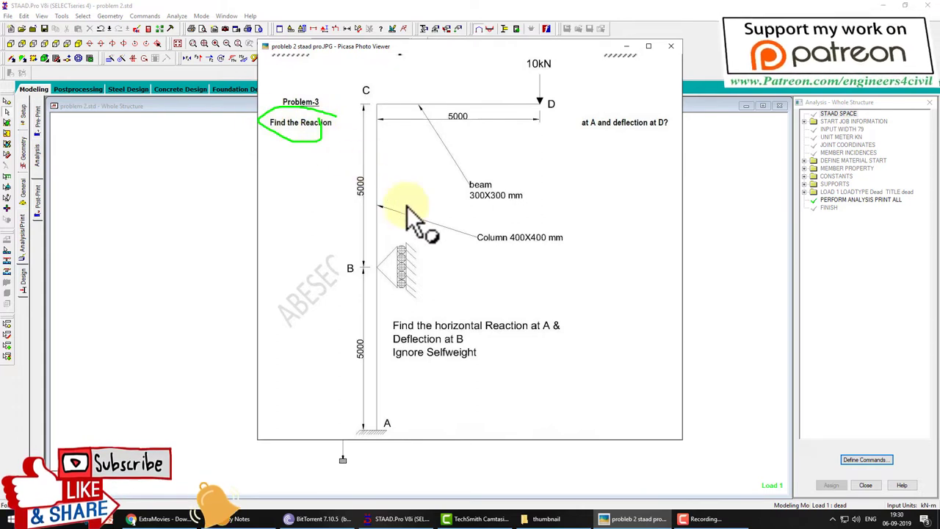
key("Escape")
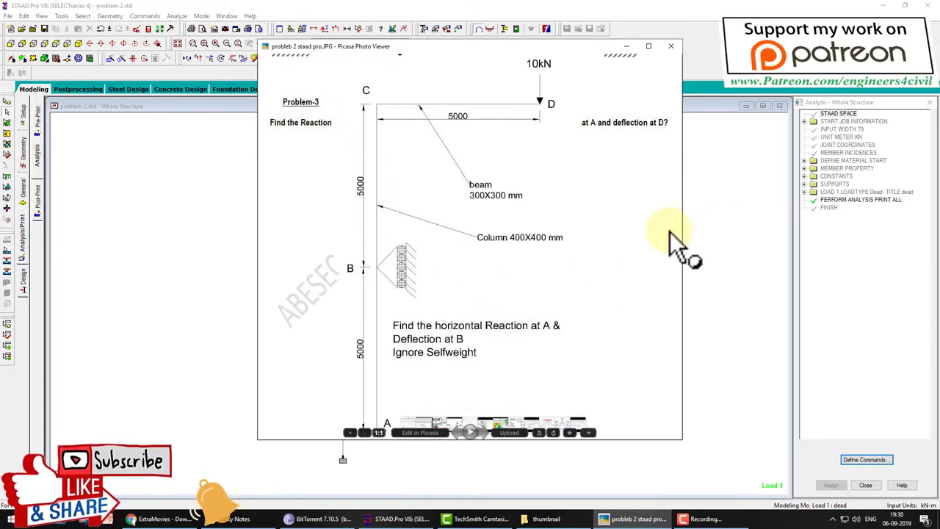
left_click(626, 46)
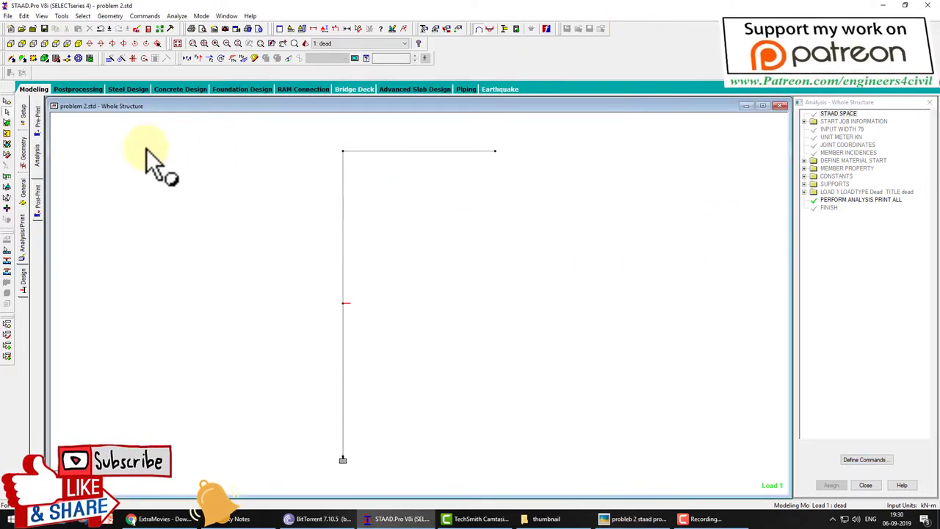
Step: Enter postprocessing for the dead load case and show the support reactions page
left_click(78, 88)
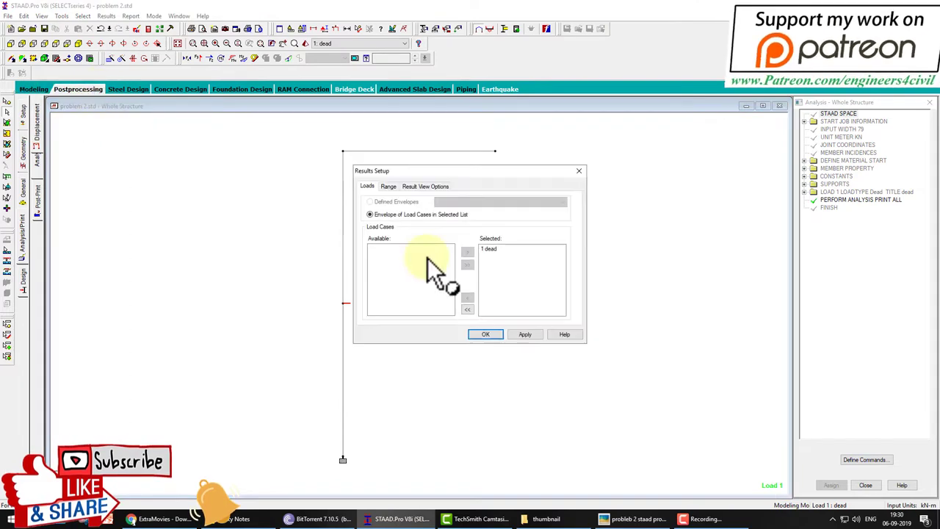
left_click(496, 333)
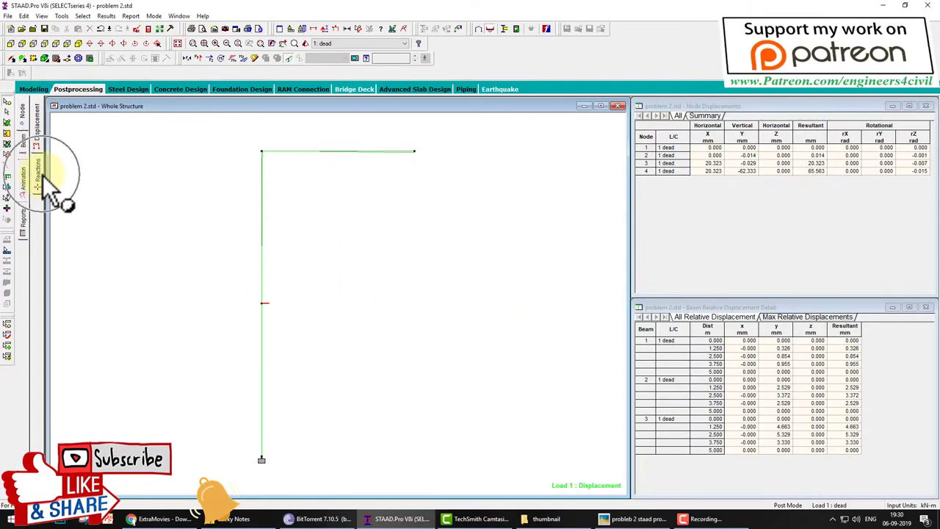
left_click(43, 175)
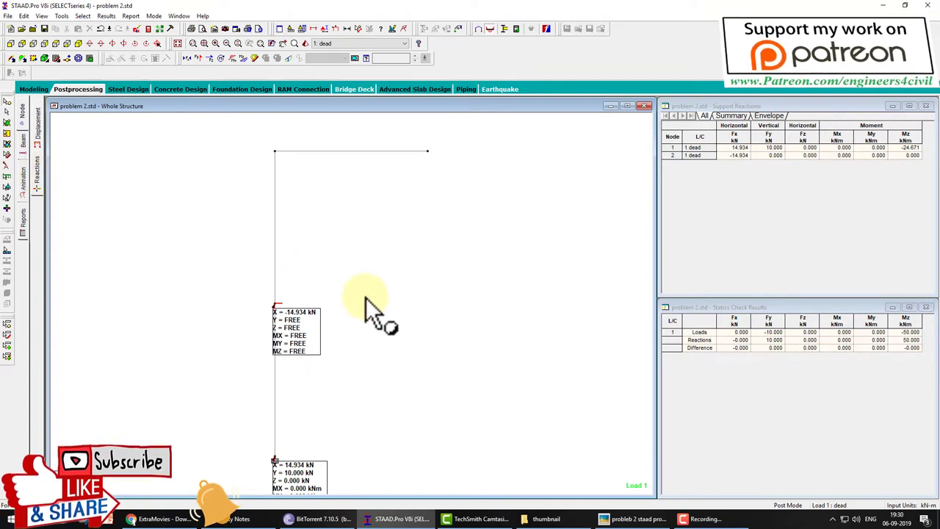
mouse_move(366, 298)
middle_mouse_down()
mouse_move(336, 252)
mouse_move(330, 342)
mouse_move(327, 299)
middle_mouse_up()
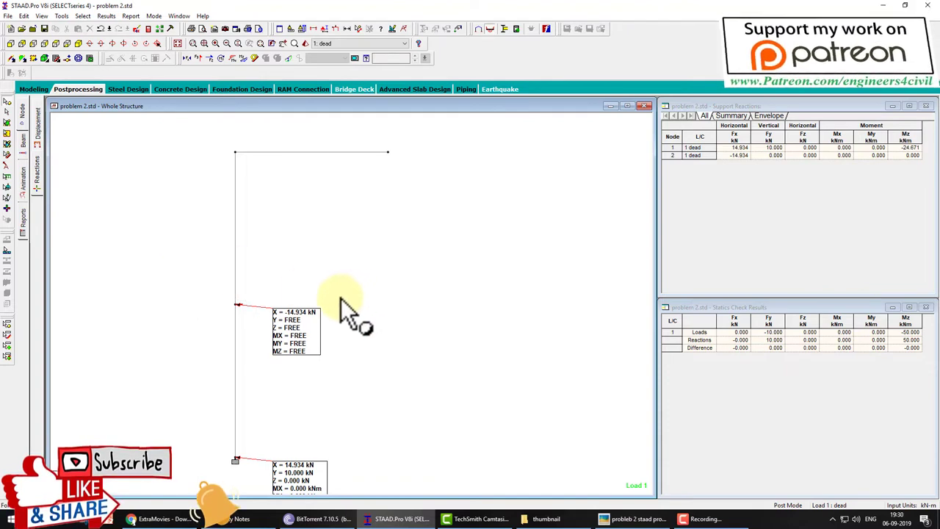
Step: Mark the 14.934 kN reaction values at the upper and lower supports
left_click_drag(335, 292, 324, 313)
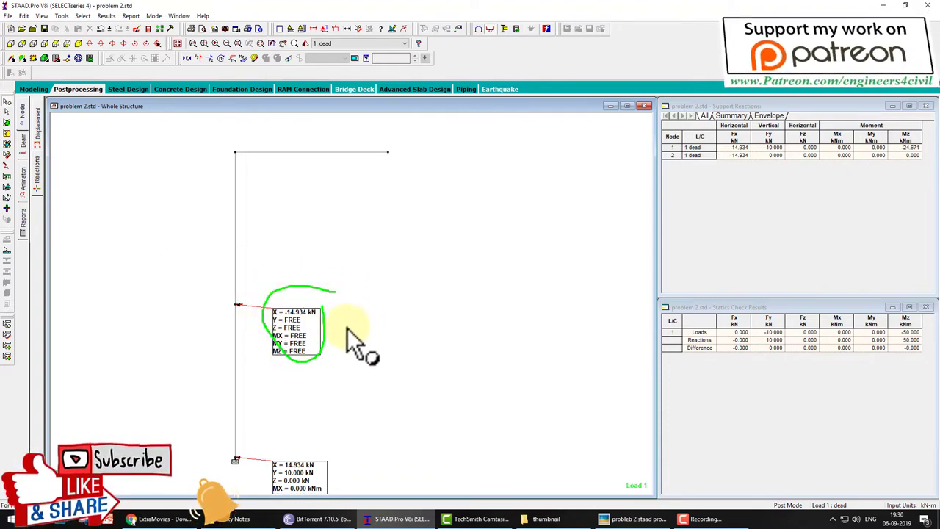
mouse_move(335, 465)
left_mouse_down()
mouse_move(275, 465)
mouse_move(340, 477)
left_mouse_up()
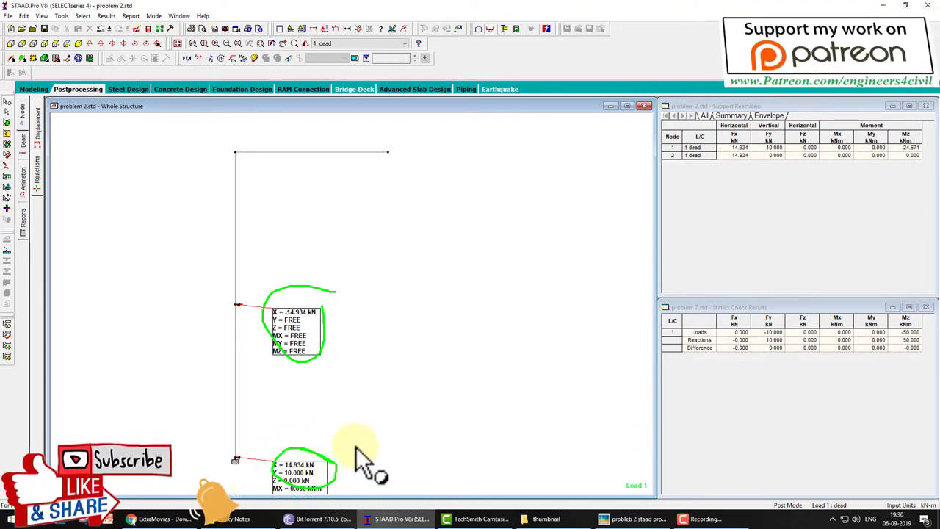
key("Escape")
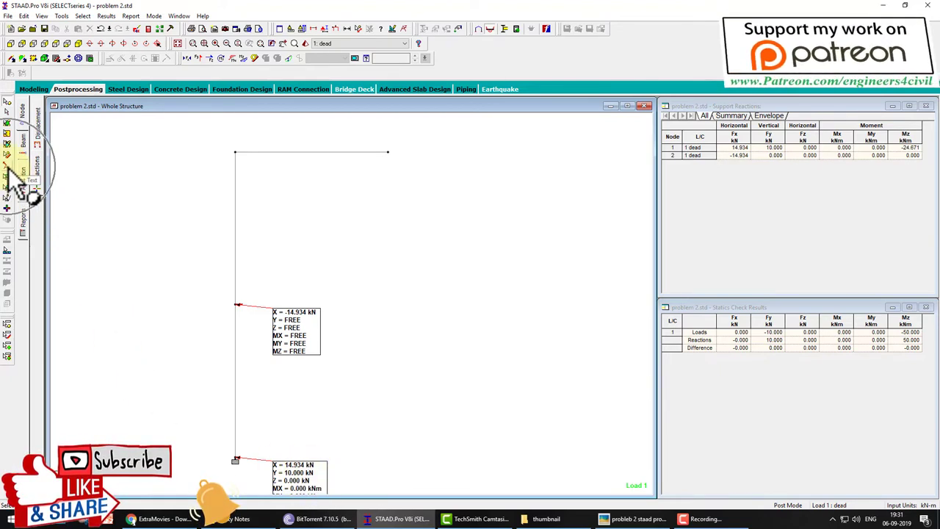
Step: Move the lower reaction label fully into view, mark both labels, and reopen the problem sketch
left_click_drag(317, 436, 318, 420)
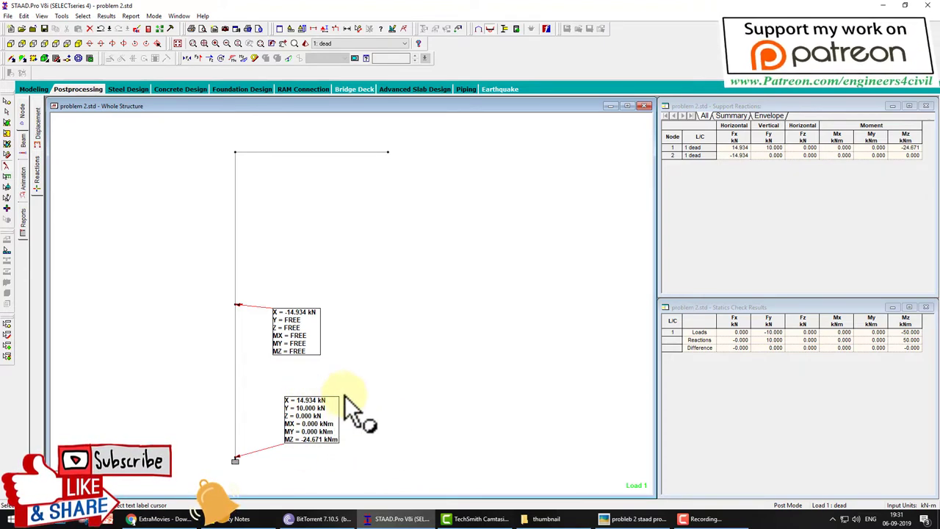
left_click_drag(344, 390, 345, 397)
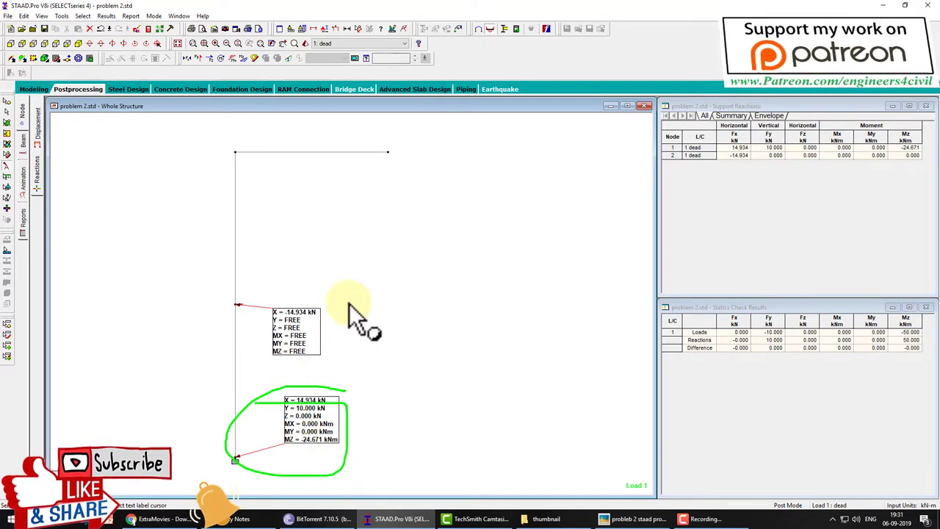
left_click_drag(345, 300, 350, 301)
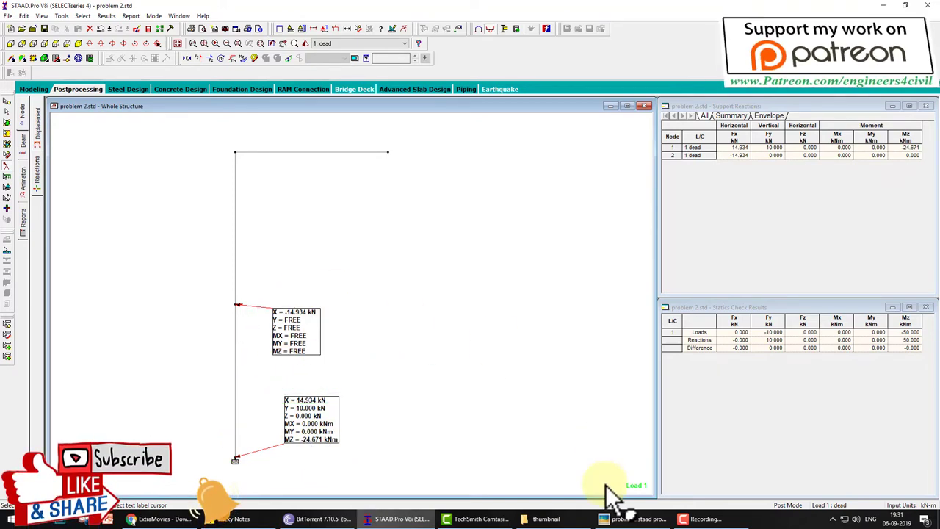
left_click(636, 519)
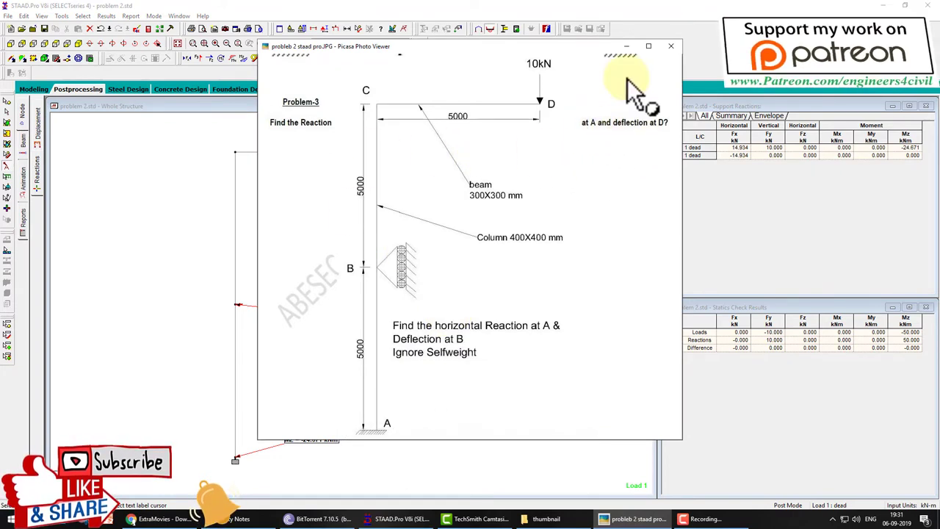
Step: Minimize the Picasa problem sketch to bring the STAAD reactions back to the front
left_click(619, 50)
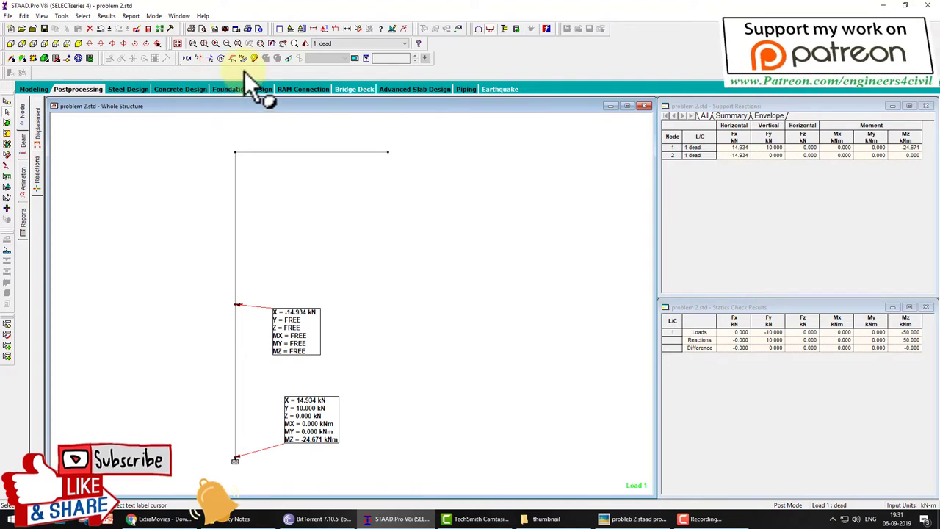
Step: Show the dead-load deflected shape and node displacement tables, with 65.563 mm at node 4
left_click(288, 61)
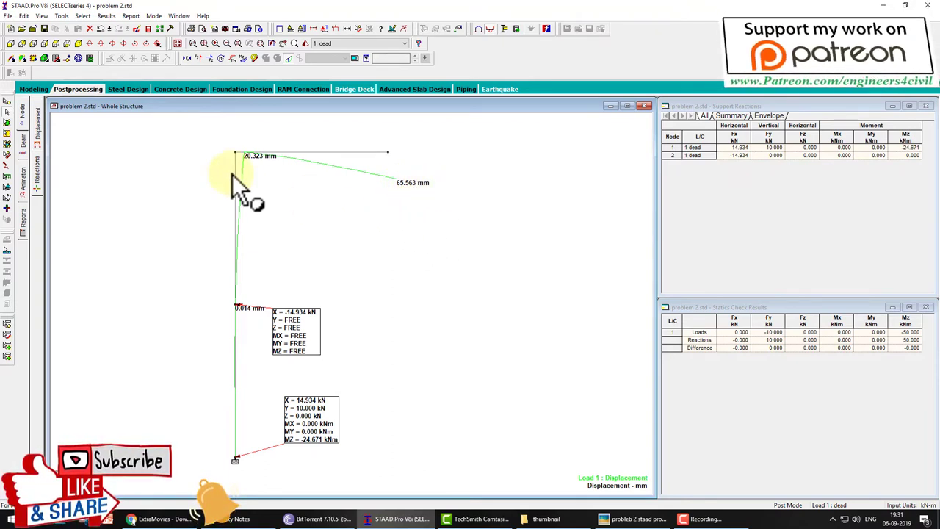
left_click(87, 92)
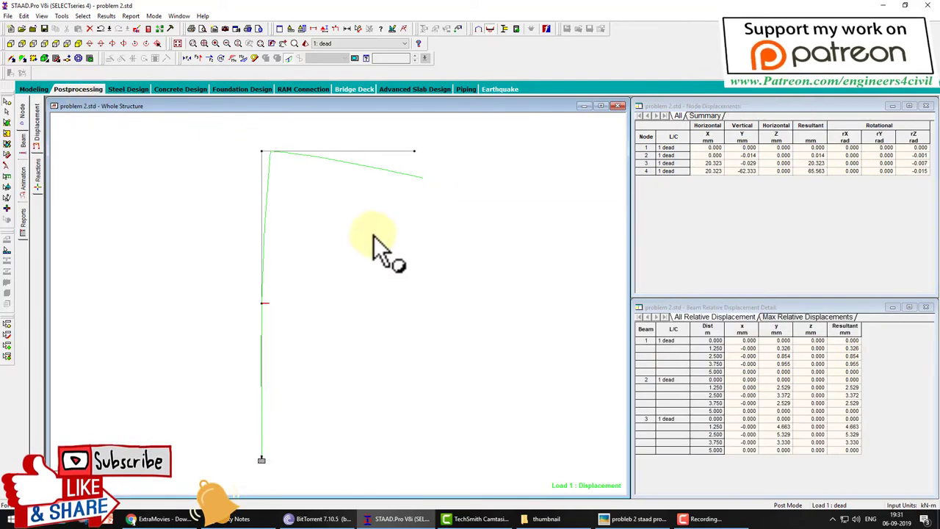
left_click(110, 16)
Step: Annotate maximum resultant displacements of 20.323, 65.563 and 1.008 mm on the members
left_click(155, 157)
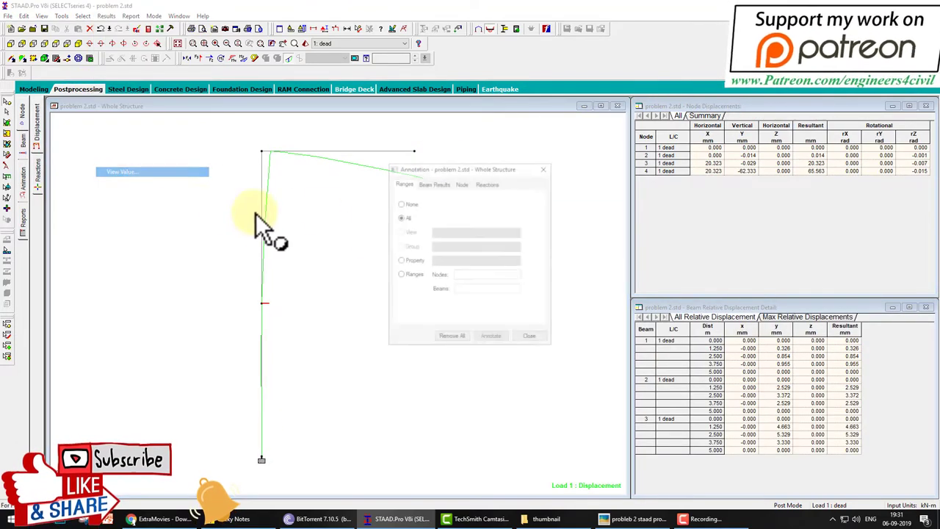
left_click(434, 182)
left_click(425, 284)
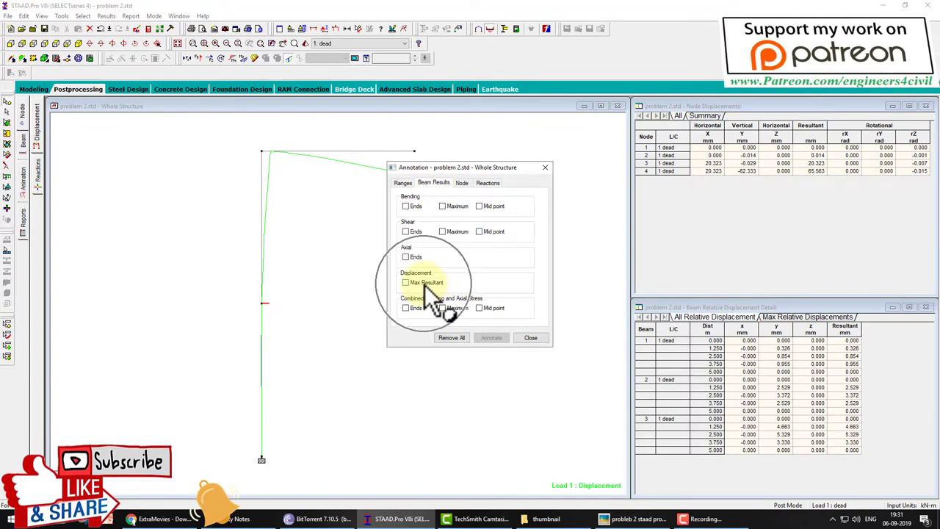
left_click(424, 284)
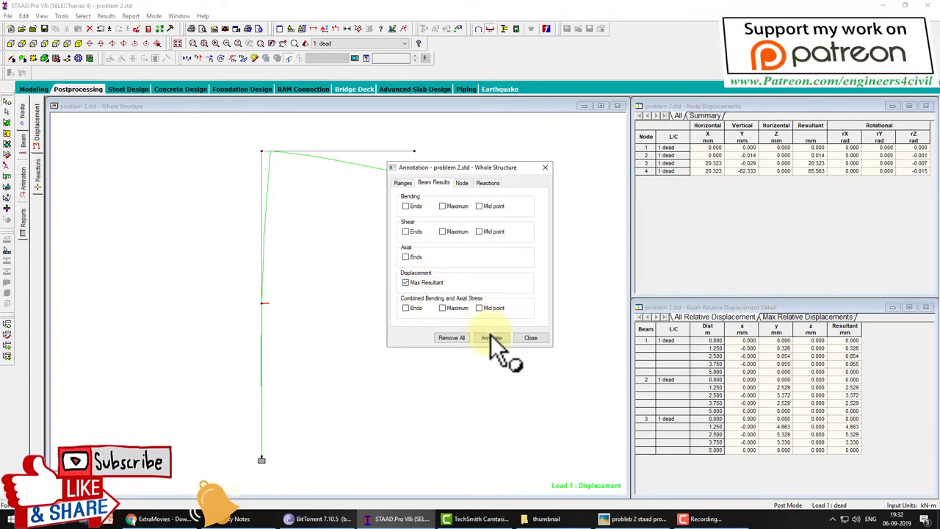
left_click(531, 338)
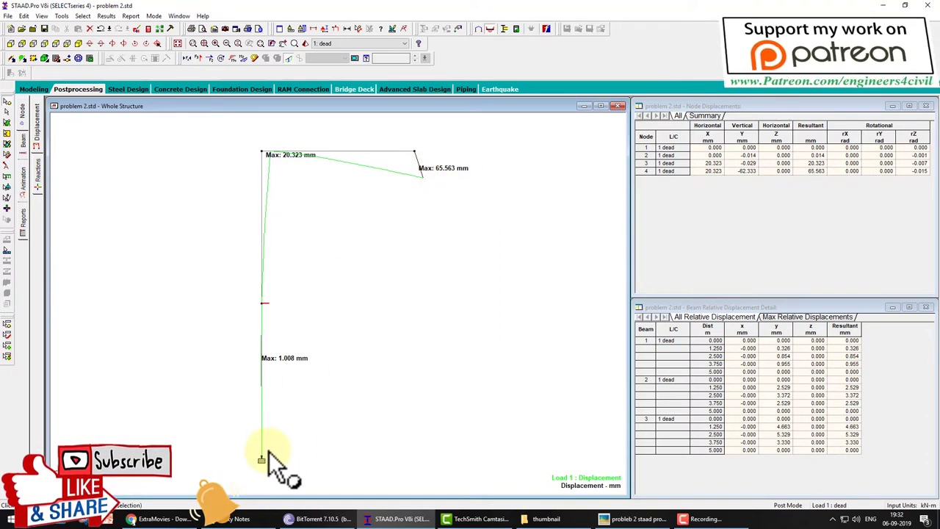
left_click_drag(258, 446, 294, 450)
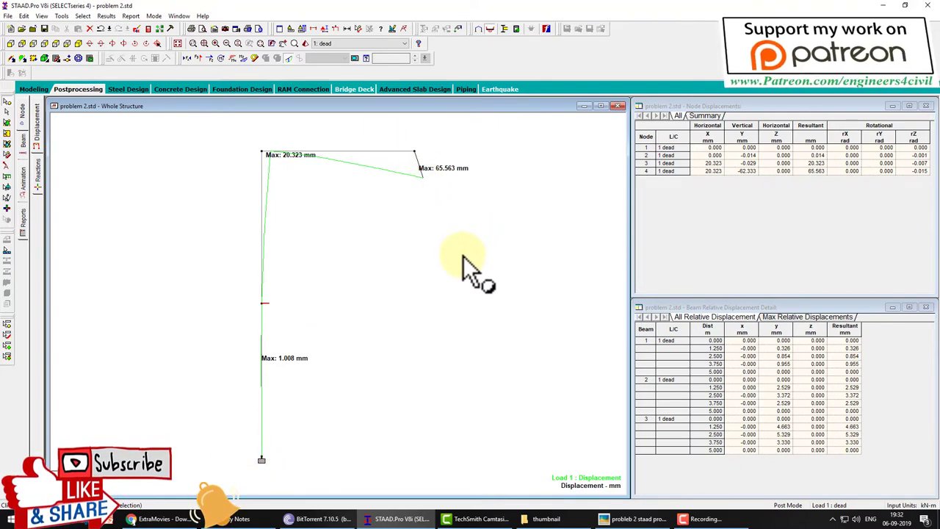
left_click(631, 519)
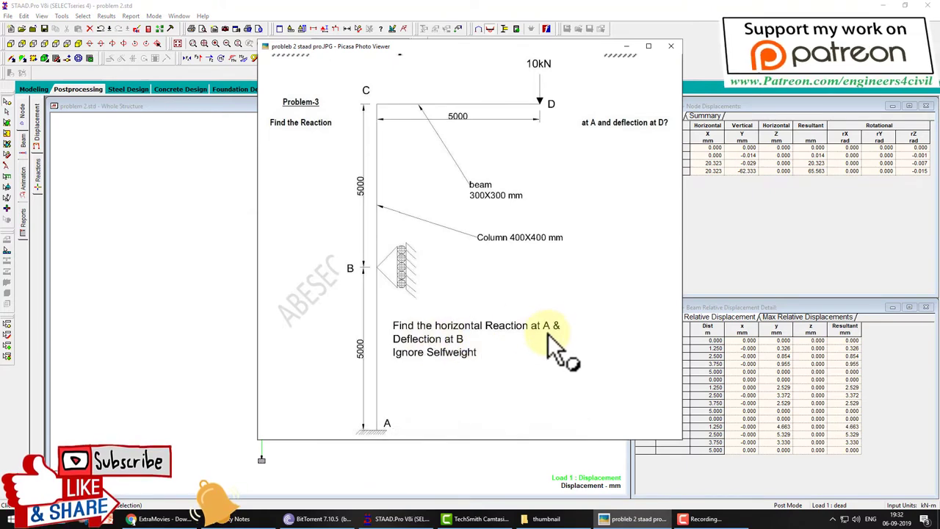
left_click(627, 44)
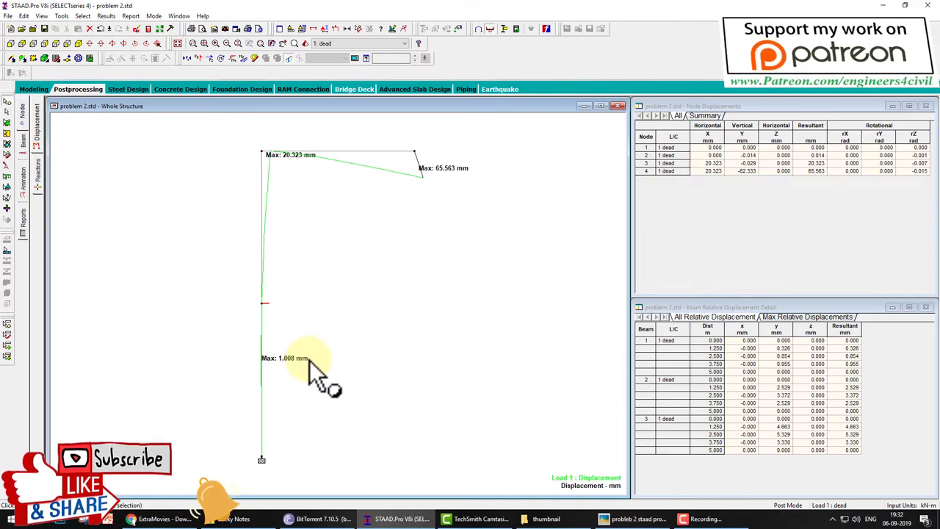
mouse_move(342, 360)
left_mouse_down()
mouse_move(212, 364)
mouse_move(342, 347)
left_mouse_up()
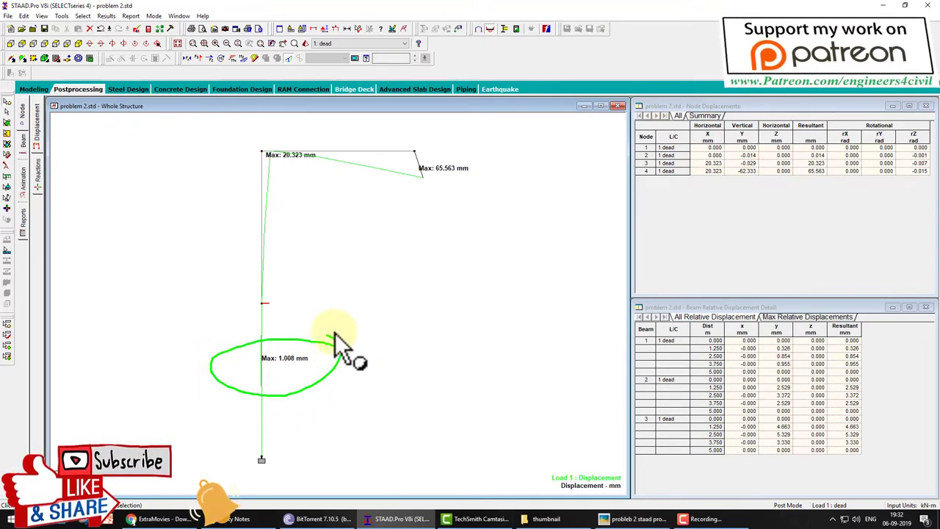
left_click_drag(283, 446, 215, 470)
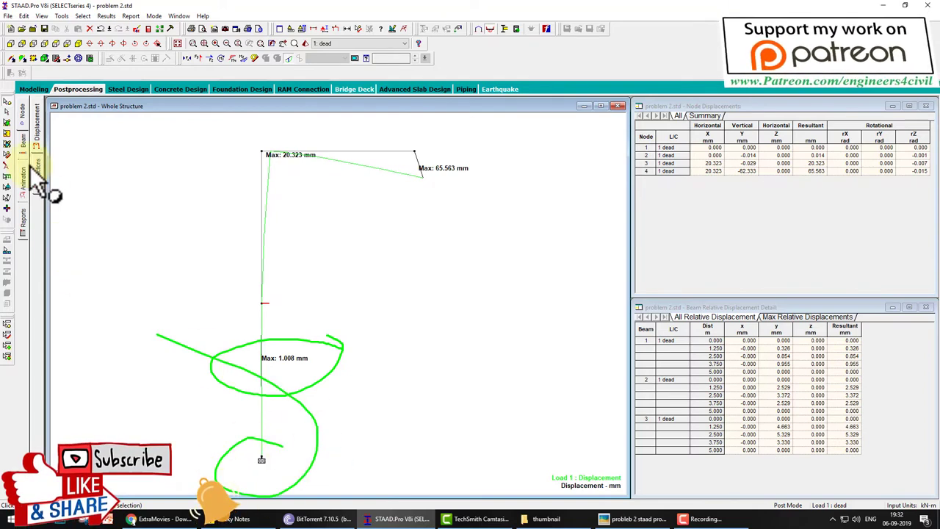
left_click_drag(33, 174, 81, 173)
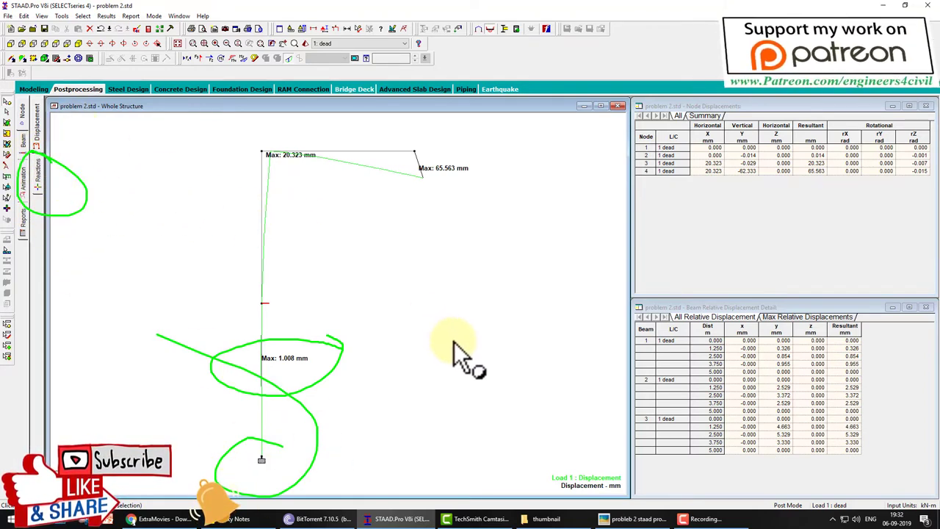
key("Escape")
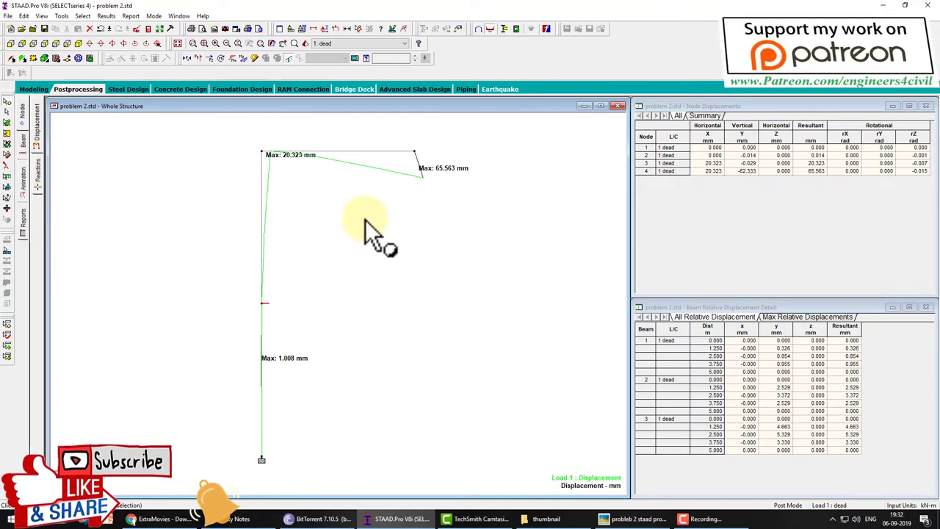
double_click(345, 154)
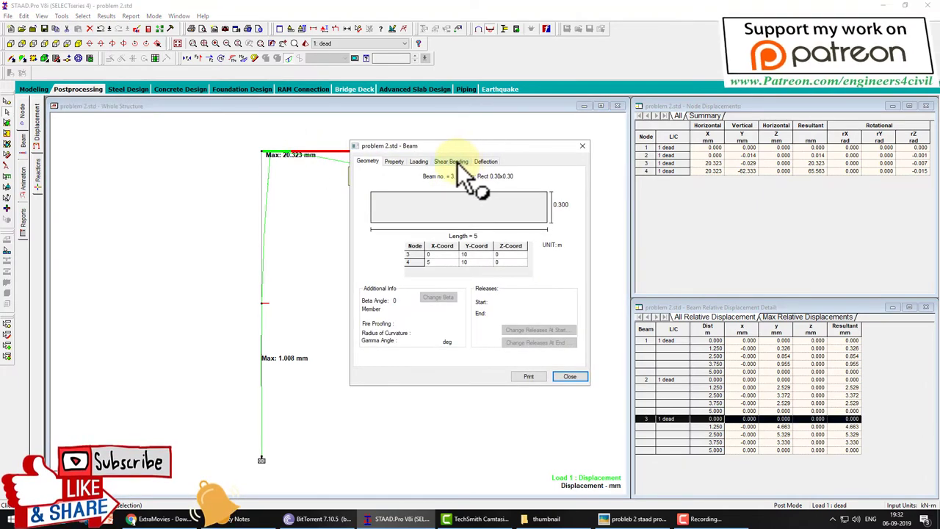
left_click(456, 162)
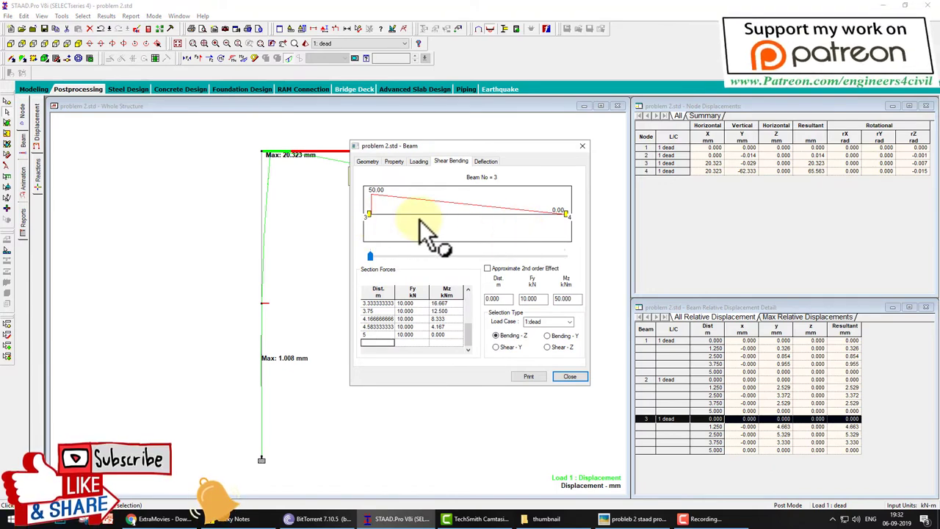
mouse_move(524, 204)
left_mouse_down()
mouse_move(534, 247)
mouse_move(481, 187)
left_mouse_up()
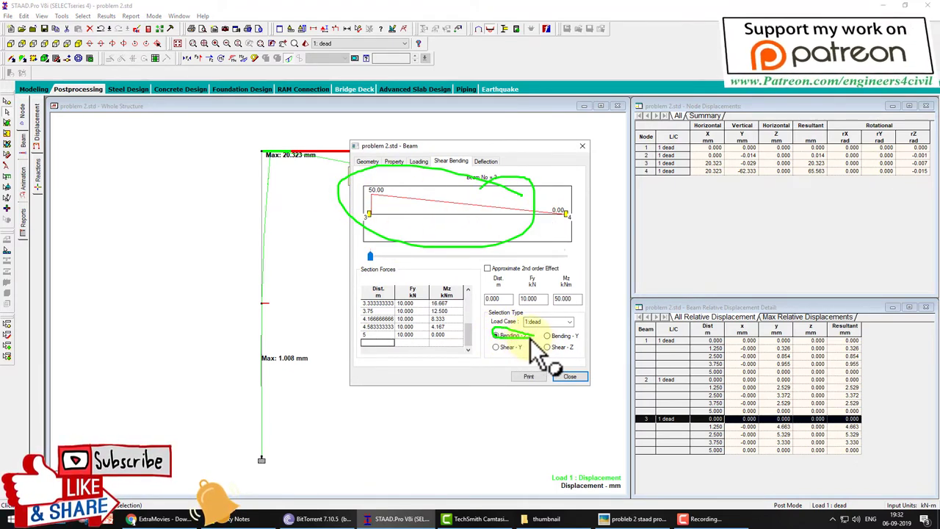
key("Escape")
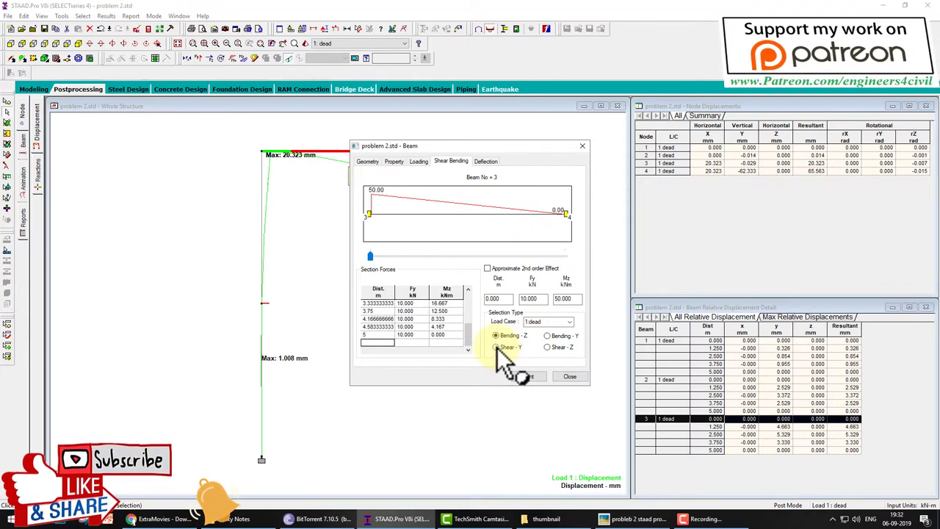
left_click(496, 347)
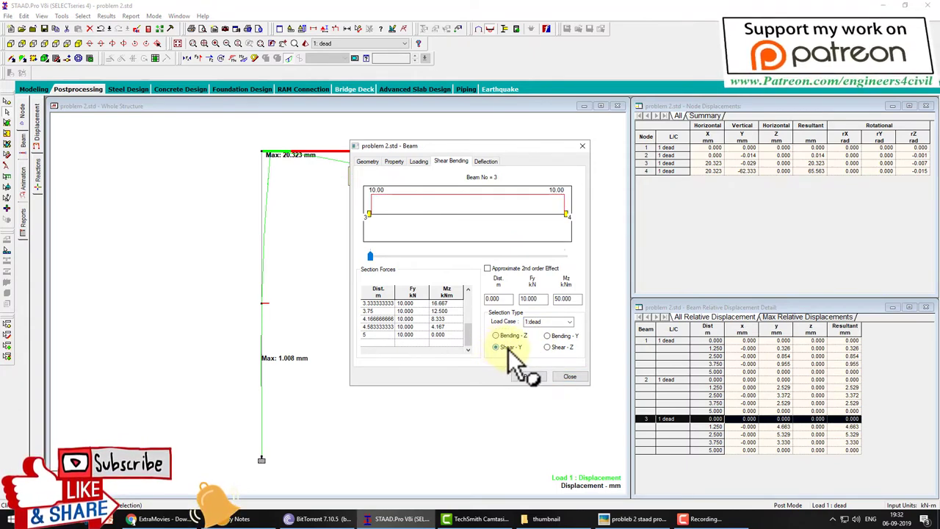
mouse_move(526, 343)
left_mouse_down()
mouse_move(486, 351)
mouse_move(526, 346)
left_mouse_up()
left_click_drag(474, 176, 500, 261)
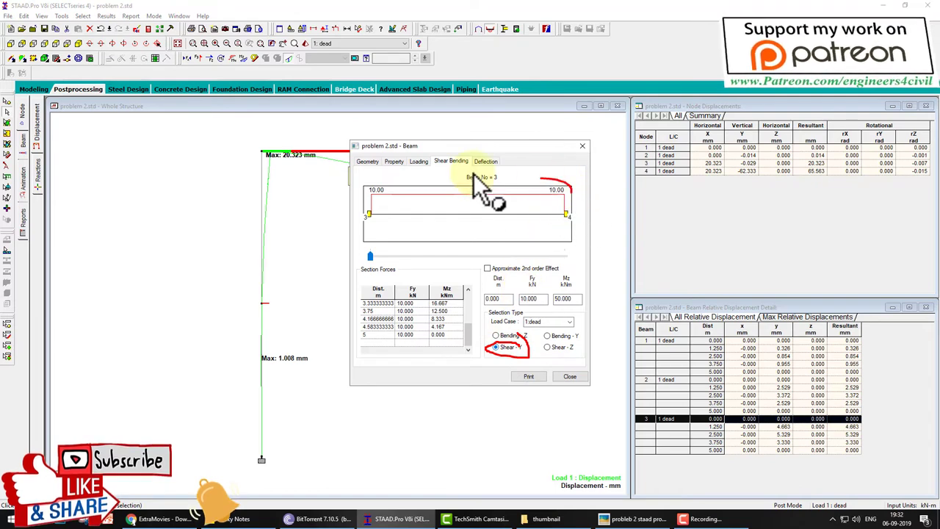
key("Escape")
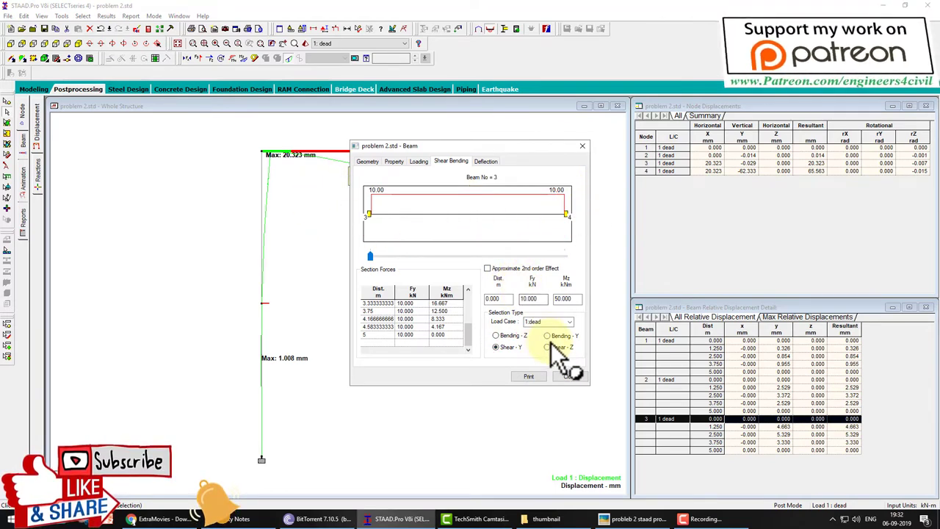
left_click(486, 161)
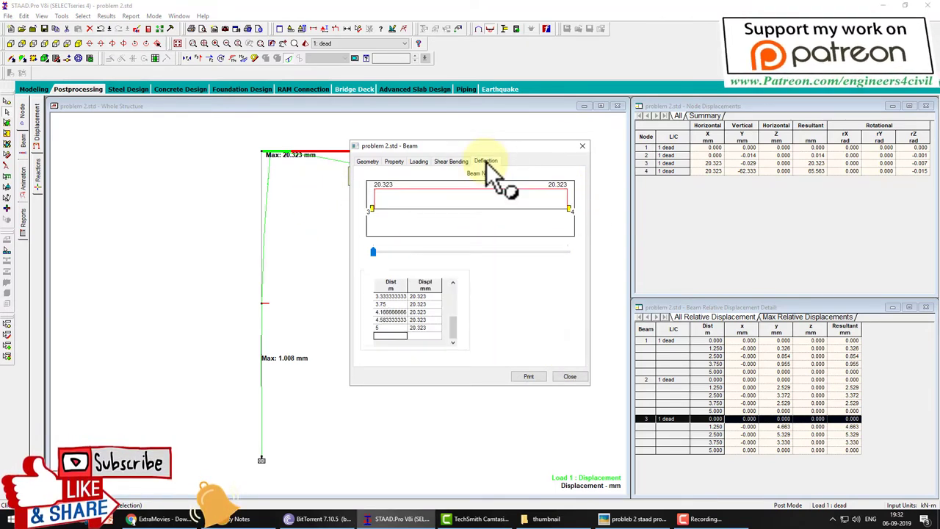
left_click(551, 334)
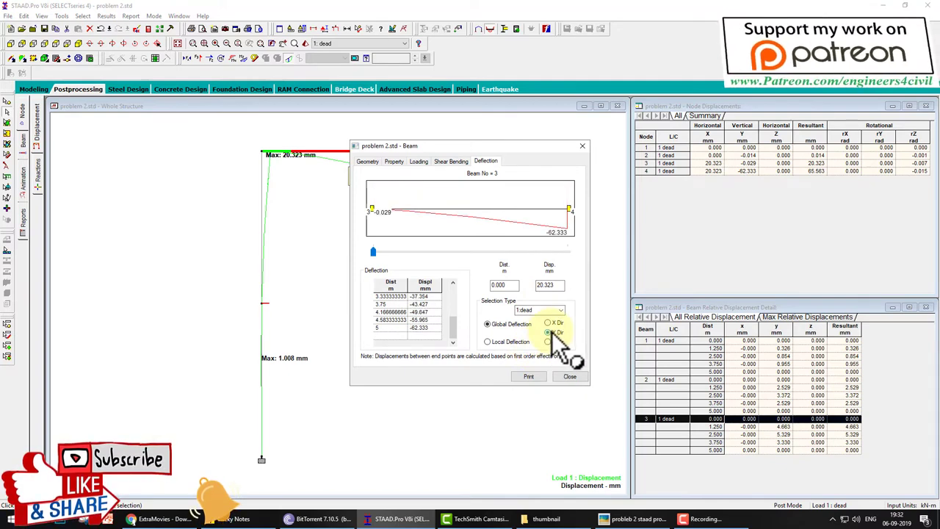
left_click(523, 343)
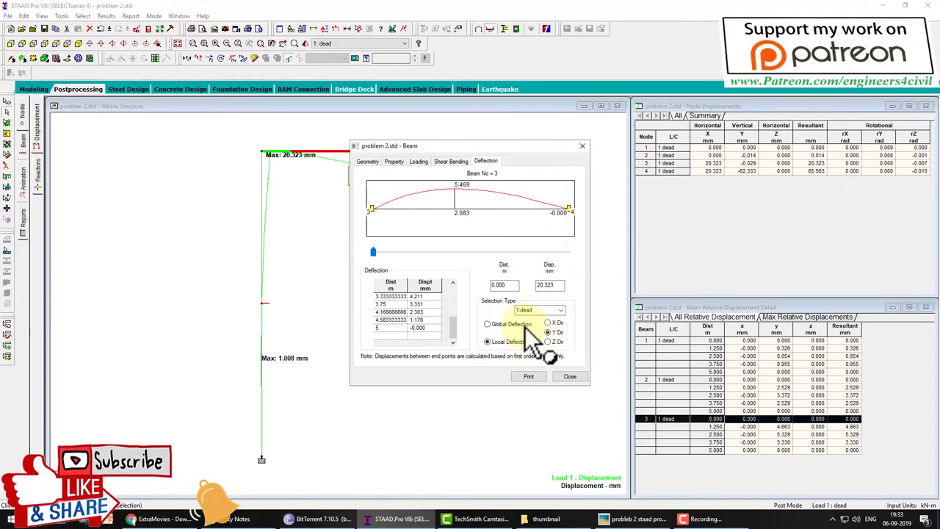
left_click(523, 325)
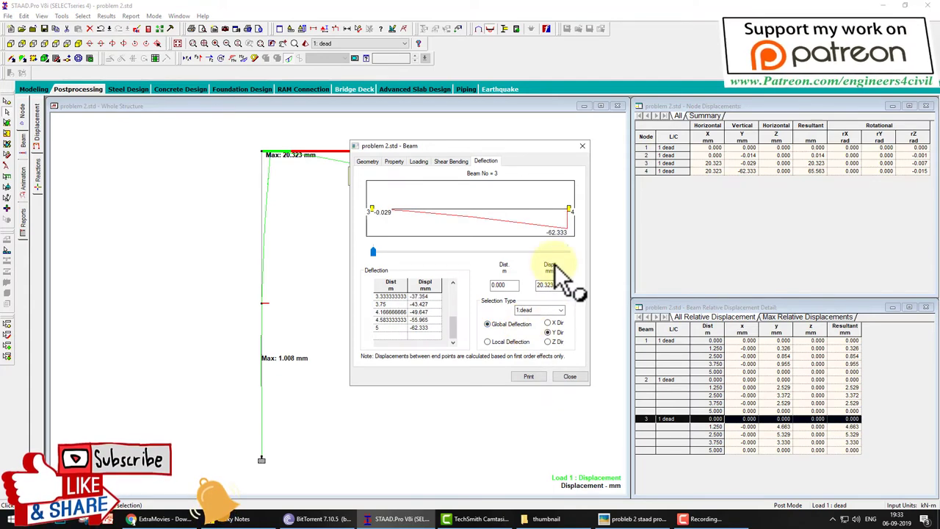
left_click_drag(580, 202, 533, 199)
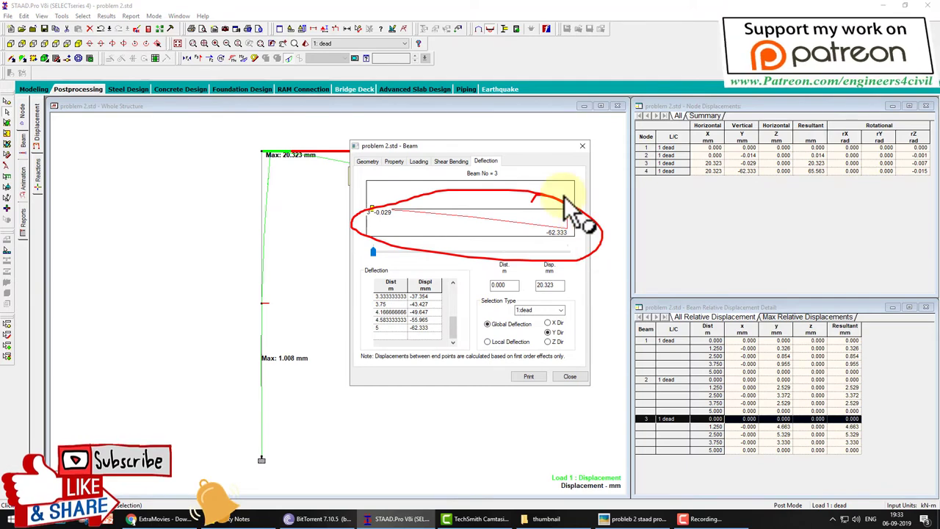
key("Escape")
left_click(576, 378)
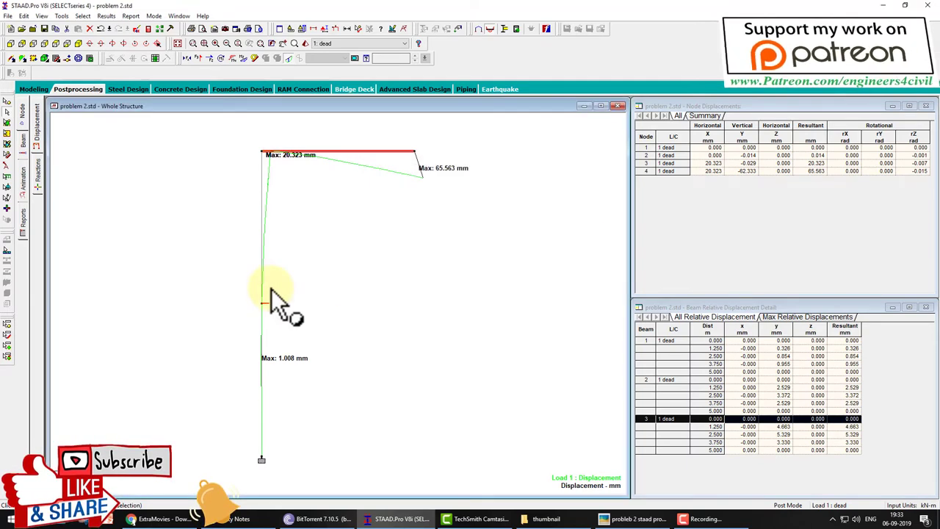
double_click(271, 290)
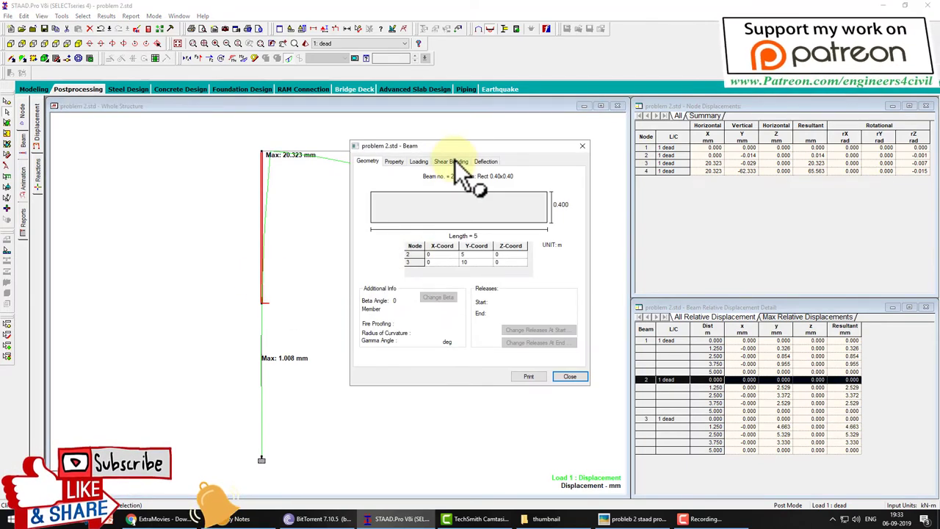
left_click(453, 162)
left_click(515, 347)
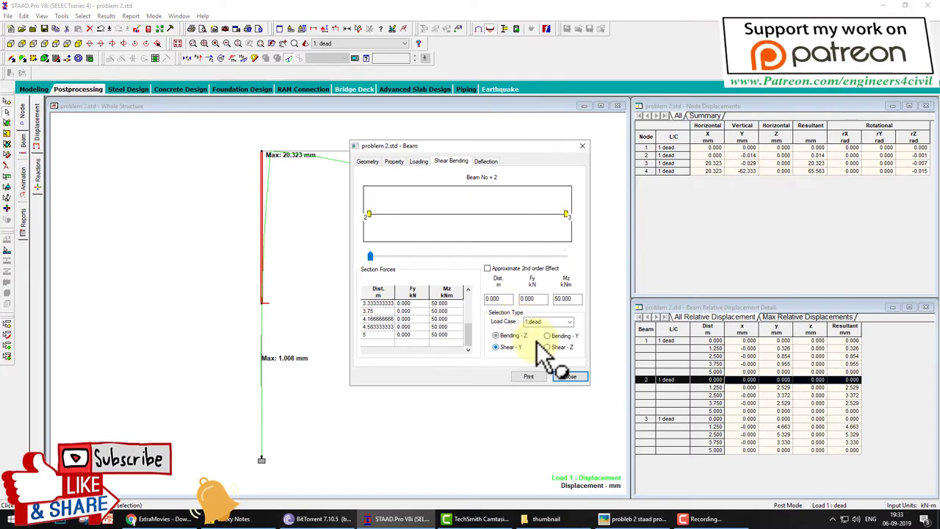
left_click(485, 161)
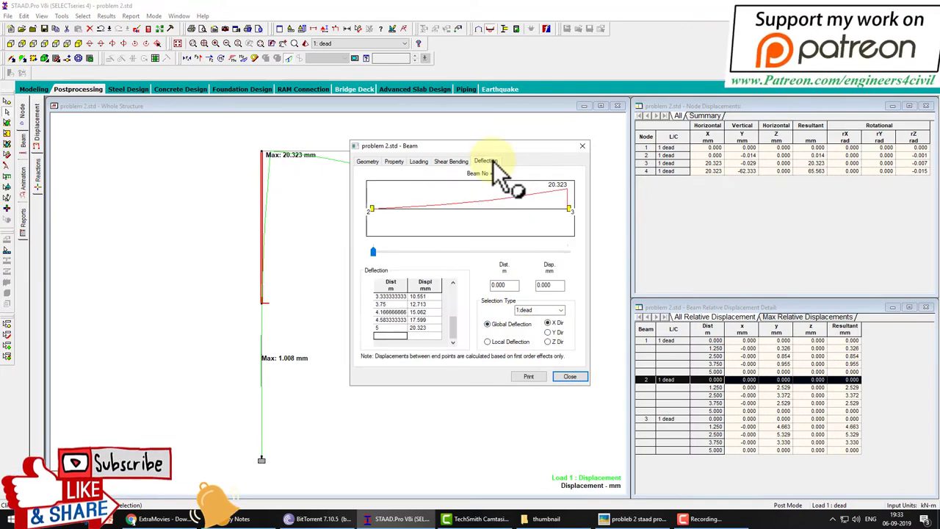
left_click(583, 146)
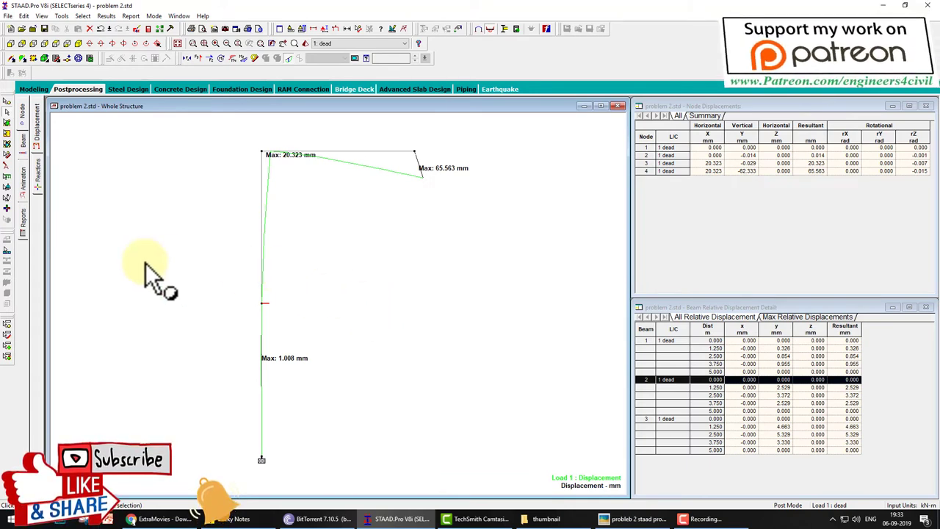
Step: Animate the frame's section displacement, then go back to the displacement page
left_click(24, 181)
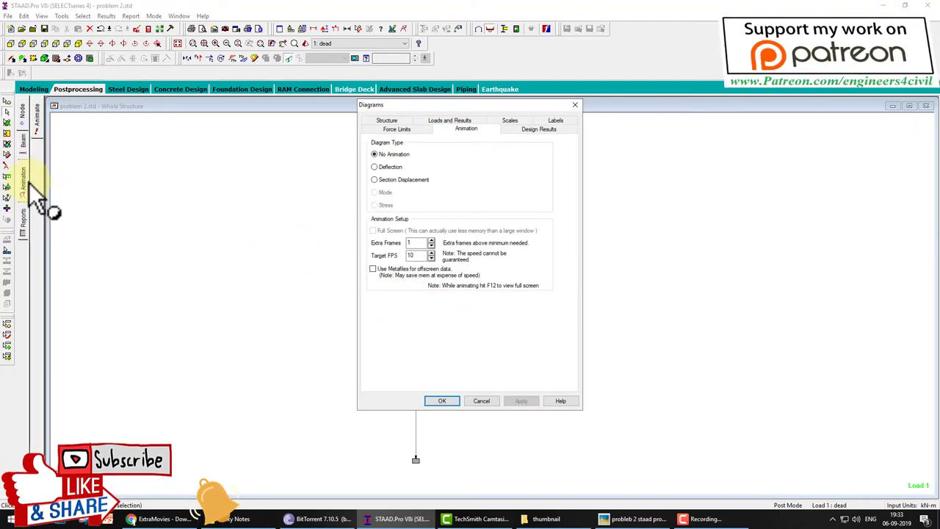
left_click(408, 180)
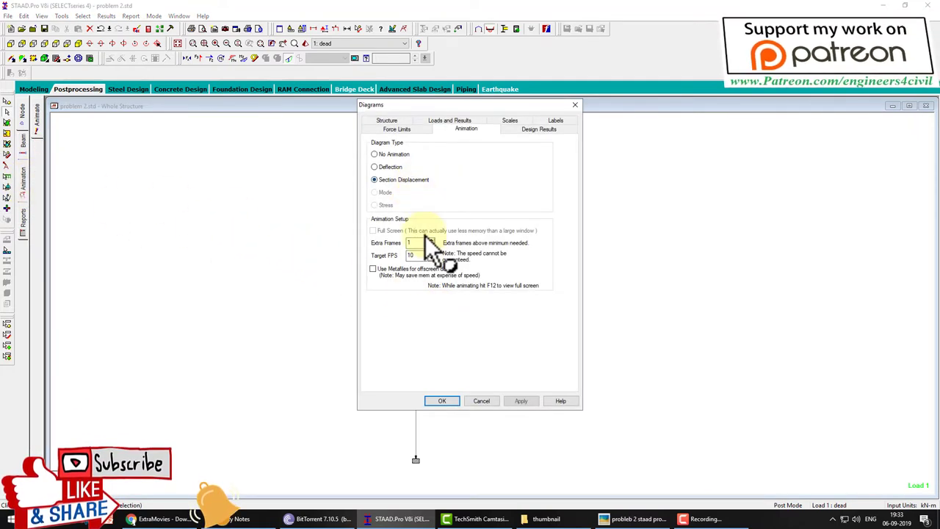
left_click(443, 401)
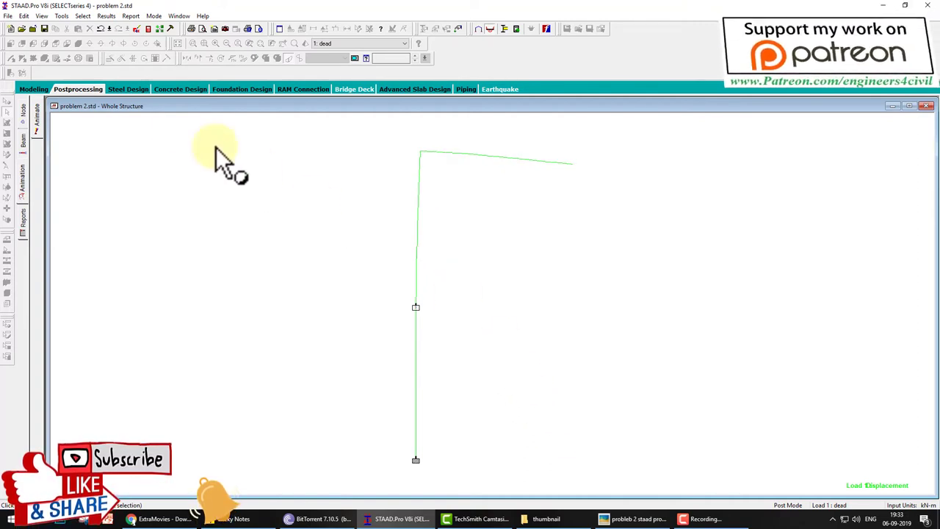
left_click(91, 91)
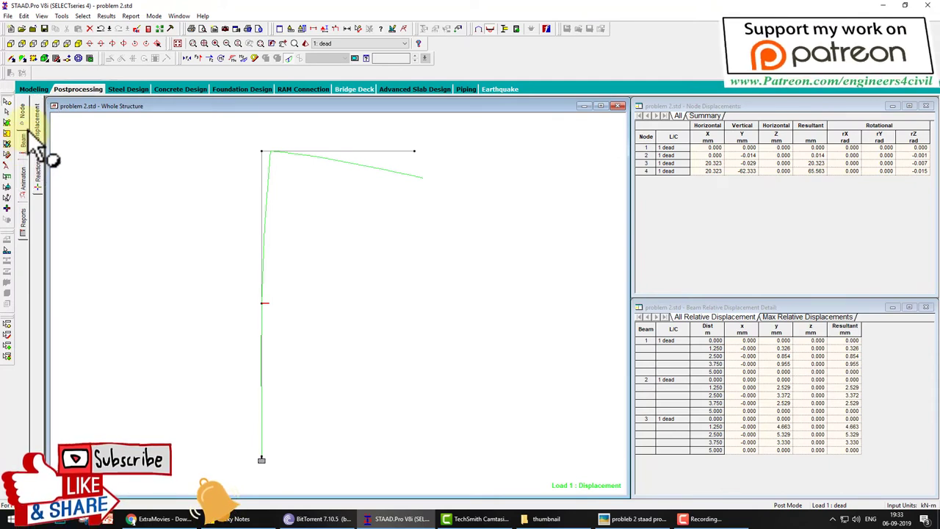
Step: Open the beam forces page showing Beam 1's Mz, Fy and Fx graphs and end force tables
left_click(24, 116)
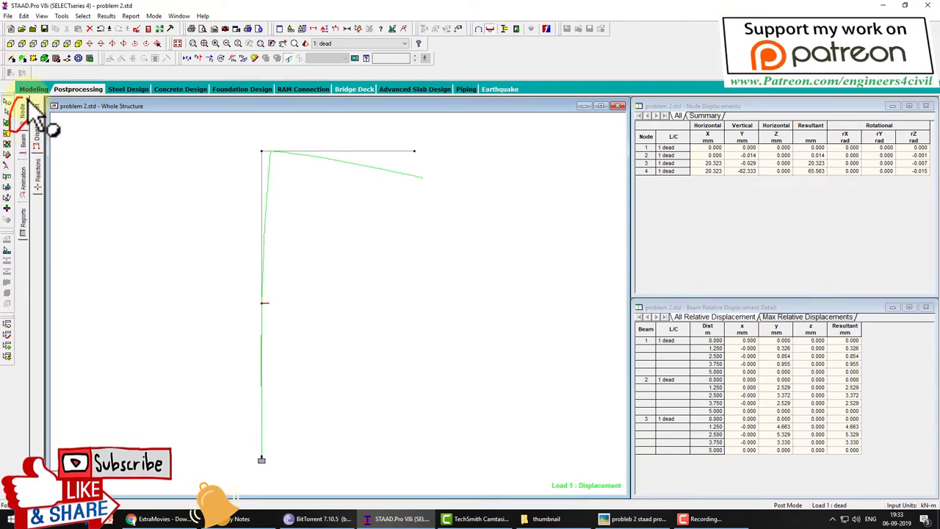
left_click_drag(35, 103, 53, 154)
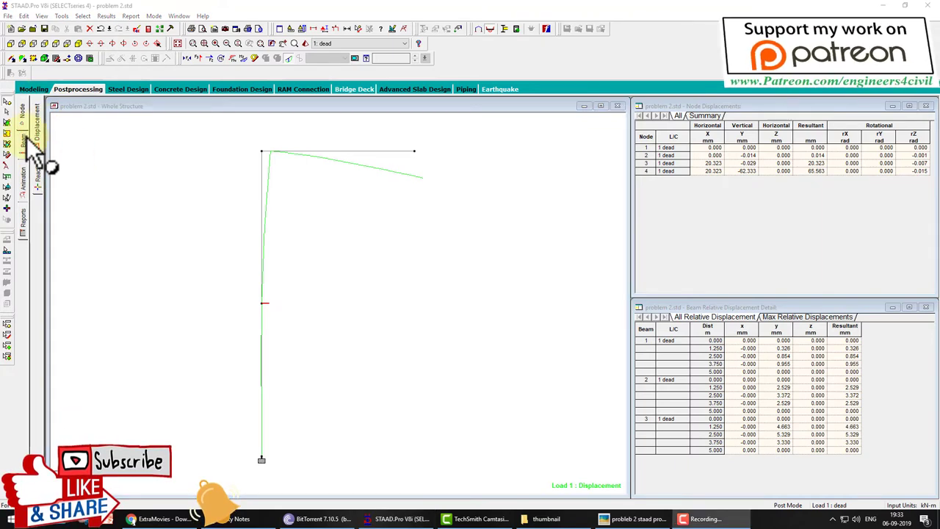
left_click(25, 141)
left_click_drag(53, 125, 50, 140)
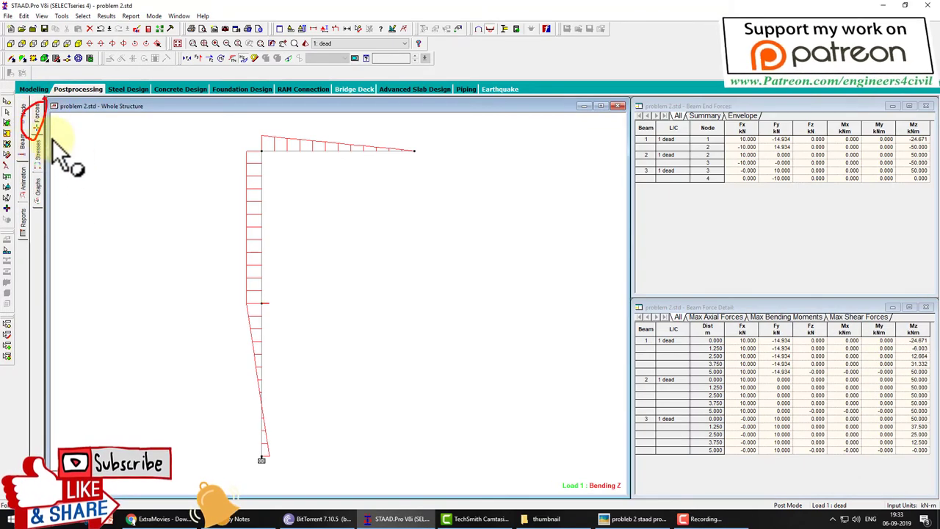
key("Escape")
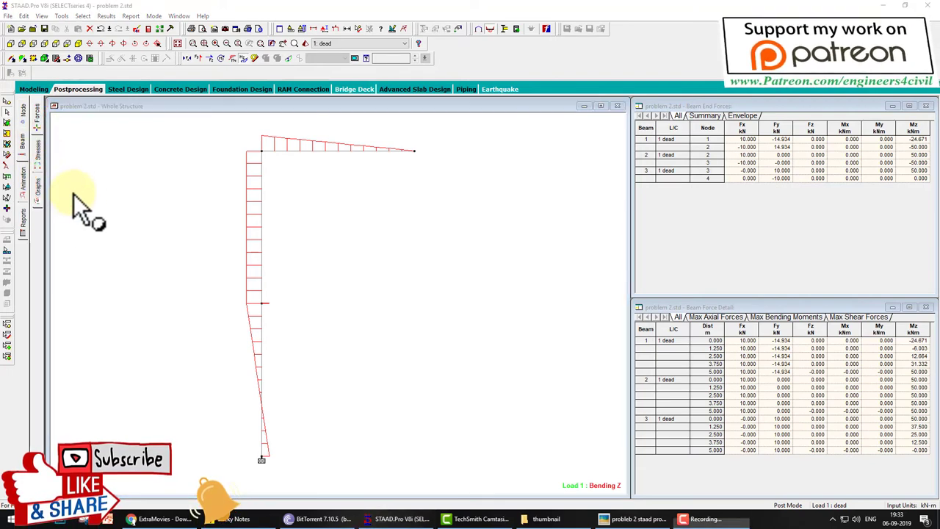
left_click(42, 194)
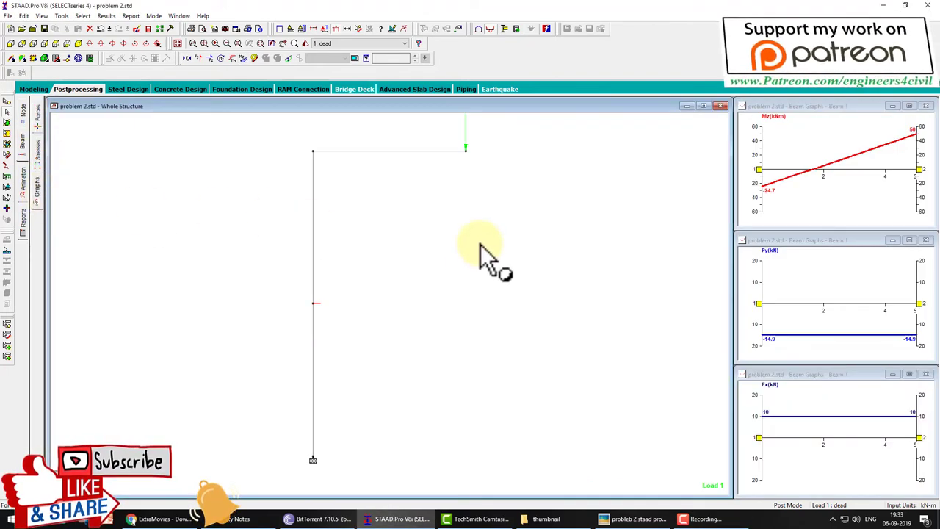
Step: Show the Mz, Fy and Fx graphs for the horizontal beam and mark their values
left_click(421, 152)
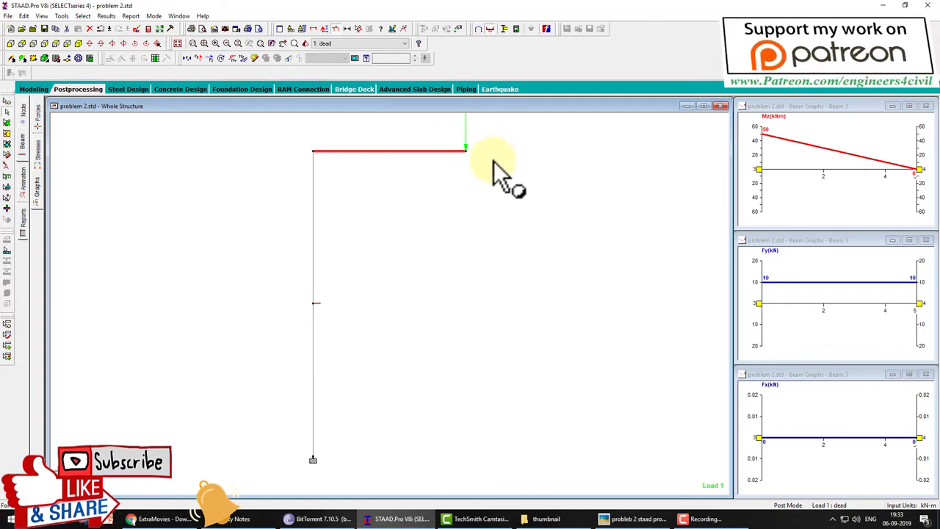
left_click_drag(476, 158, 728, 156)
left_click_drag(481, 161, 710, 289)
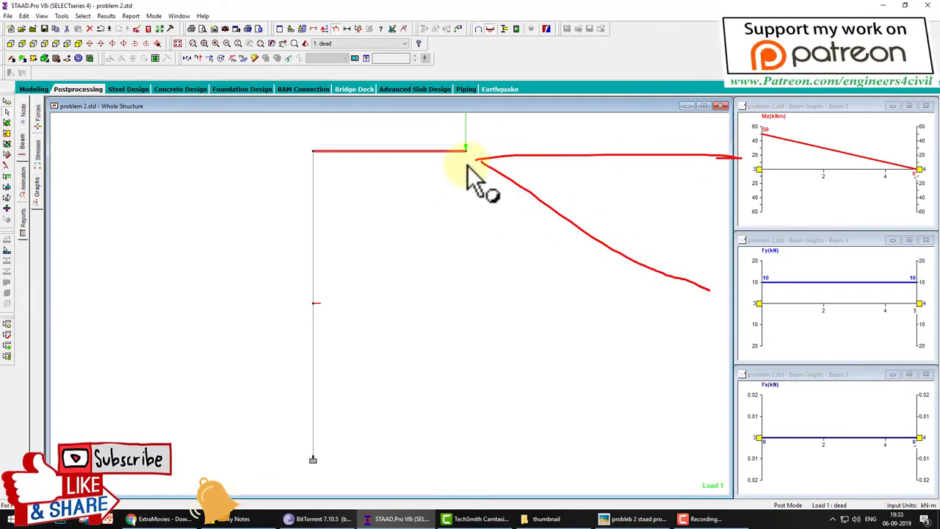
mouse_move(469, 162)
left_mouse_down()
mouse_move(669, 397)
mouse_move(708, 399)
left_mouse_up()
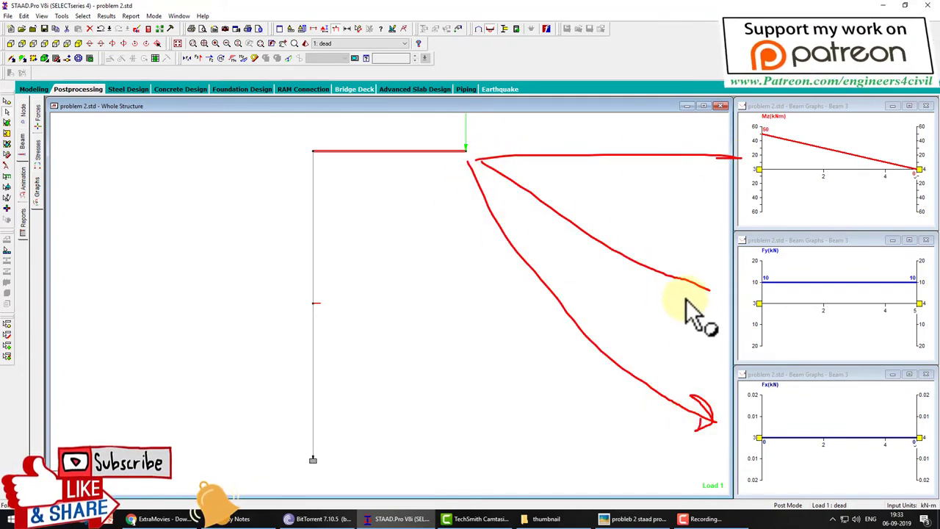
mouse_move(688, 311)
left_mouse_down()
mouse_move(690, 262)
mouse_move(713, 291)
left_mouse_up()
left_click_drag(695, 144, 696, 184)
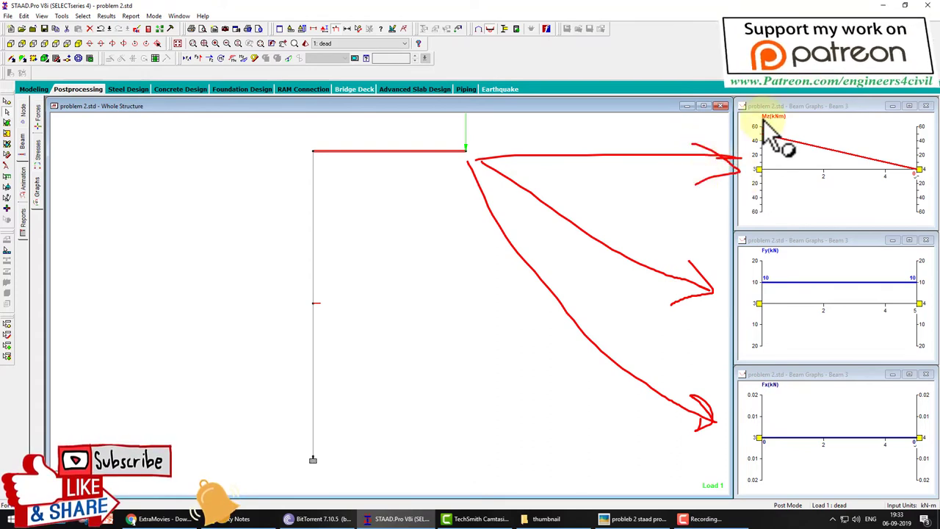
left_click_drag(801, 110, 749, 105)
left_click_drag(794, 252, 756, 252)
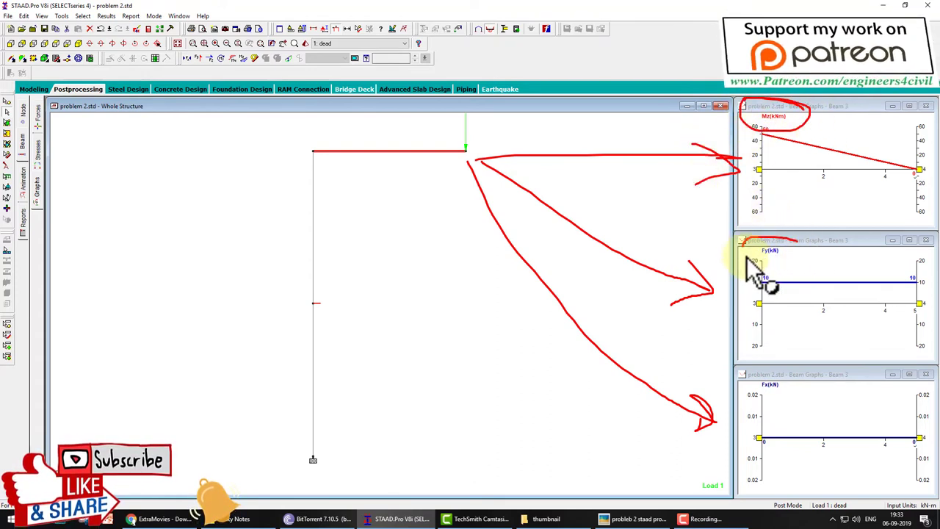
left_click_drag(767, 393, 802, 386)
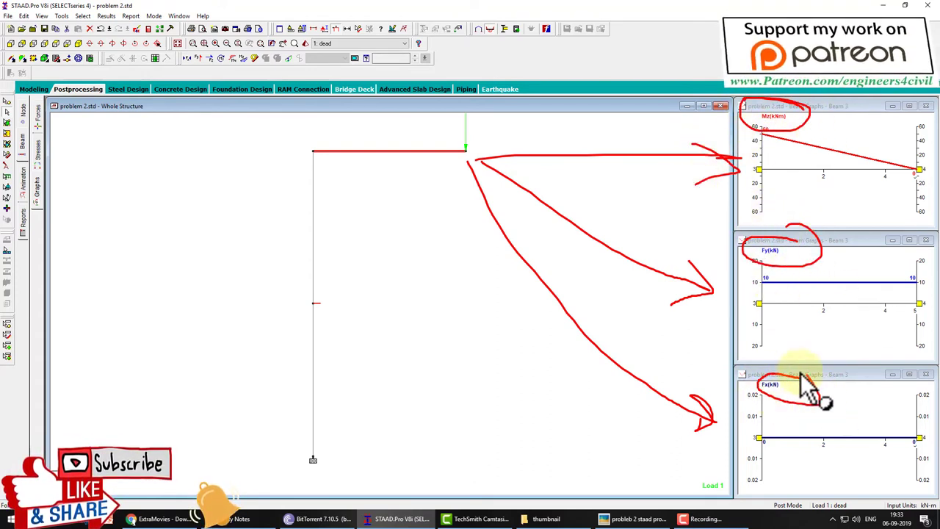
key("Escape")
Step: Show the graphs for upper column Beam 2: Mz 50 kNm, Fy 0 kN, Fx 10 kN
left_click(315, 254)
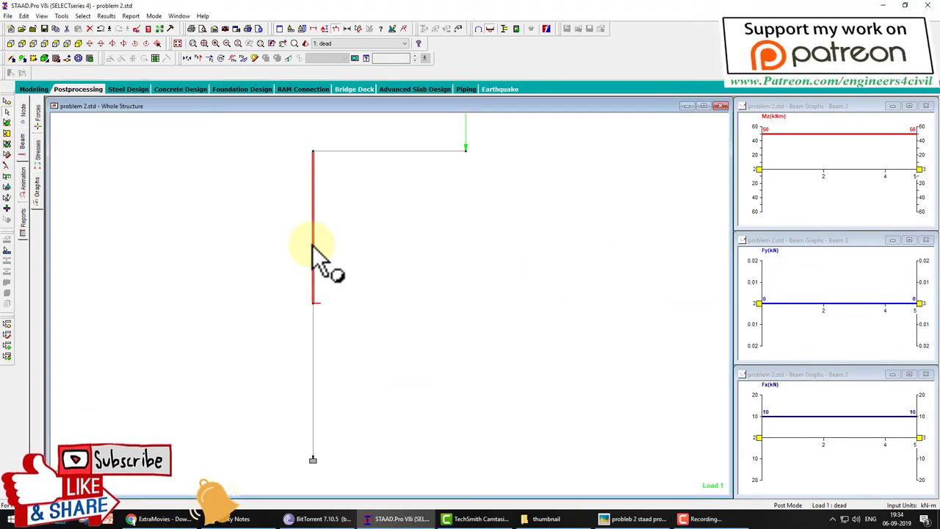
left_click_drag(330, 260, 731, 177)
left_click_drag(432, 288, 708, 313)
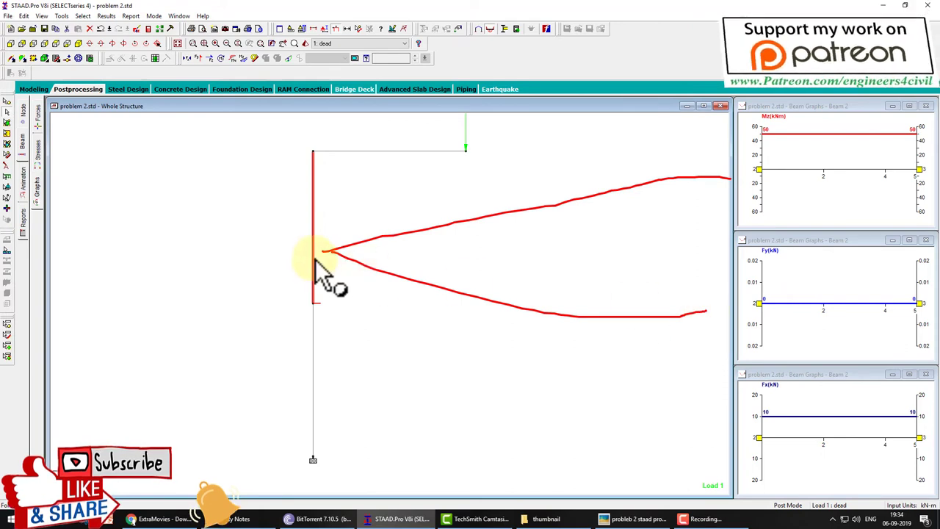
mouse_move(324, 253)
left_mouse_down()
mouse_move(579, 395)
mouse_move(707, 443)
mouse_move(665, 472)
left_mouse_up()
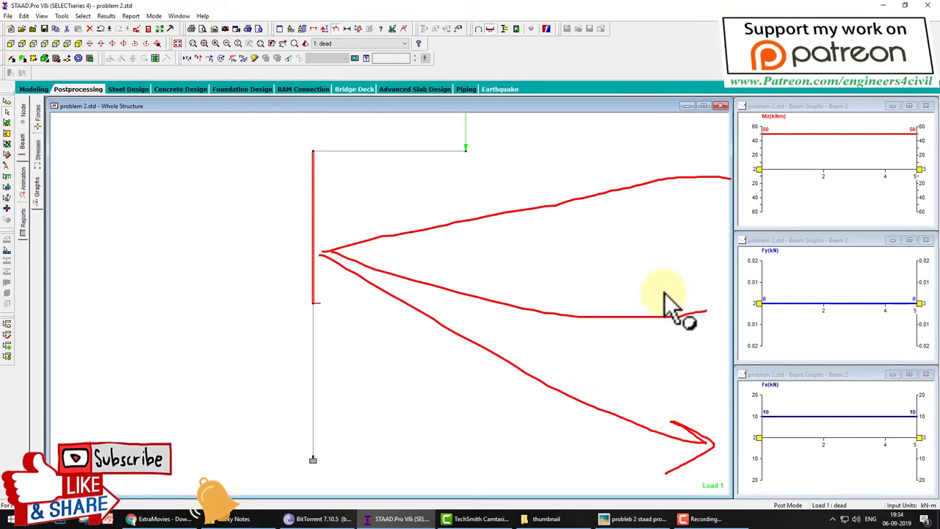
left_click_drag(663, 292, 680, 336)
left_click_drag(681, 165, 692, 207)
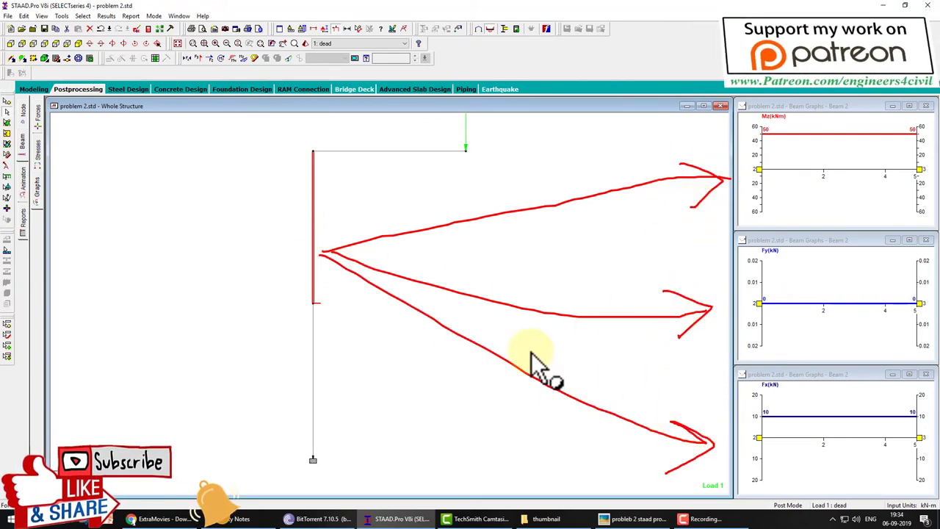
left_click_drag(814, 120, 804, 141)
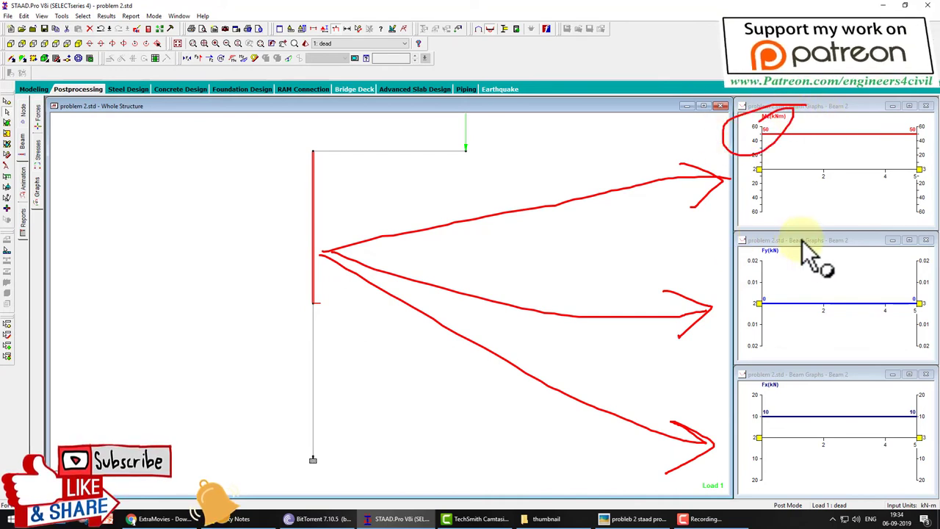
left_click_drag(751, 247, 781, 256)
left_click_drag(793, 389, 823, 383)
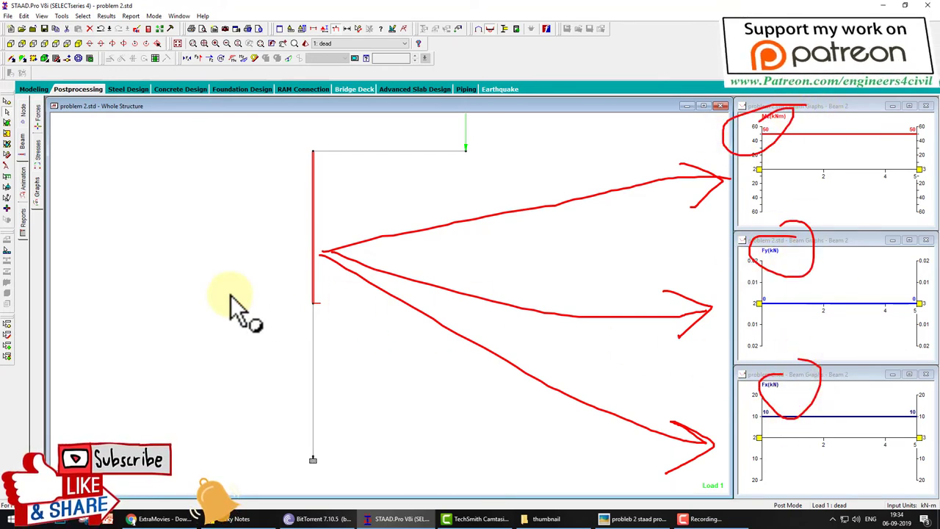
key("Escape")
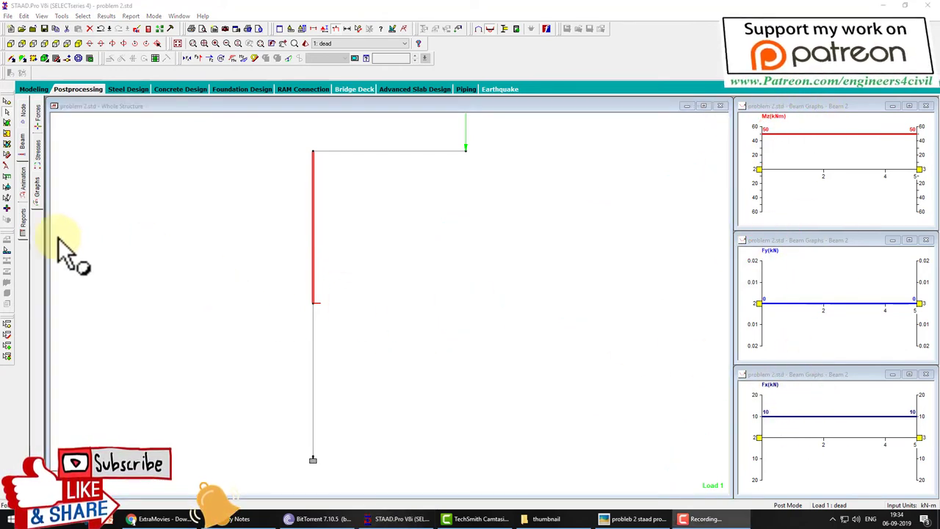
Step: Show 3D beam stress contours and slide the section plane, then select Beam 3 (±11.111 N/mm2)
left_click(40, 158)
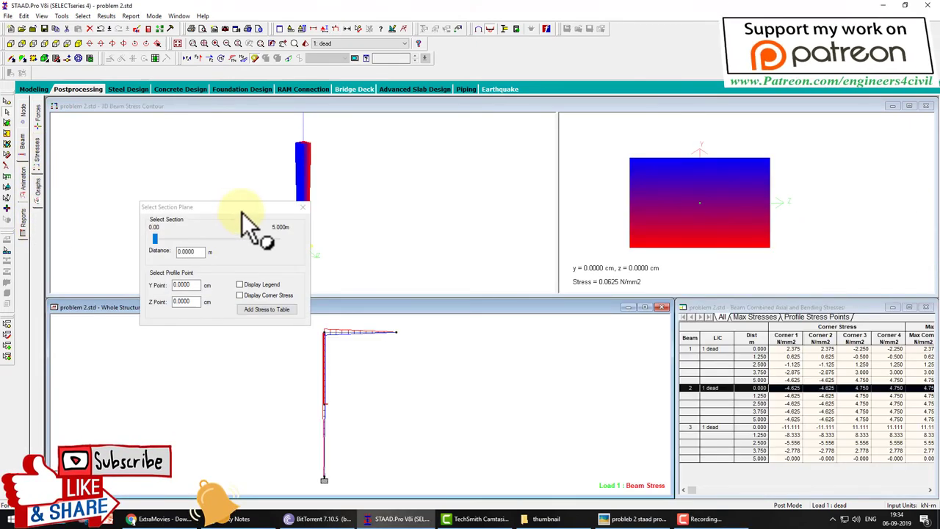
left_click_drag(242, 209, 492, 297)
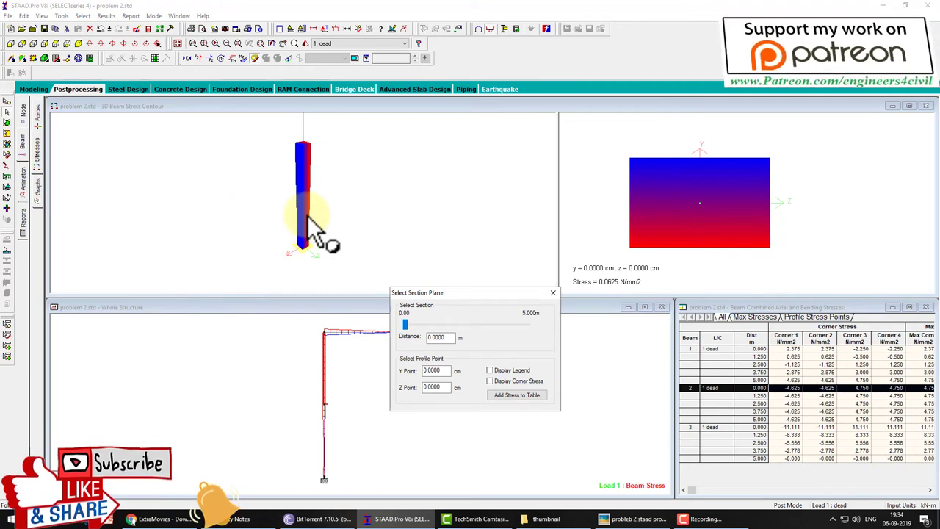
mouse_move(337, 128)
left_mouse_down()
mouse_move(302, 249)
mouse_move(351, 209)
left_mouse_up()
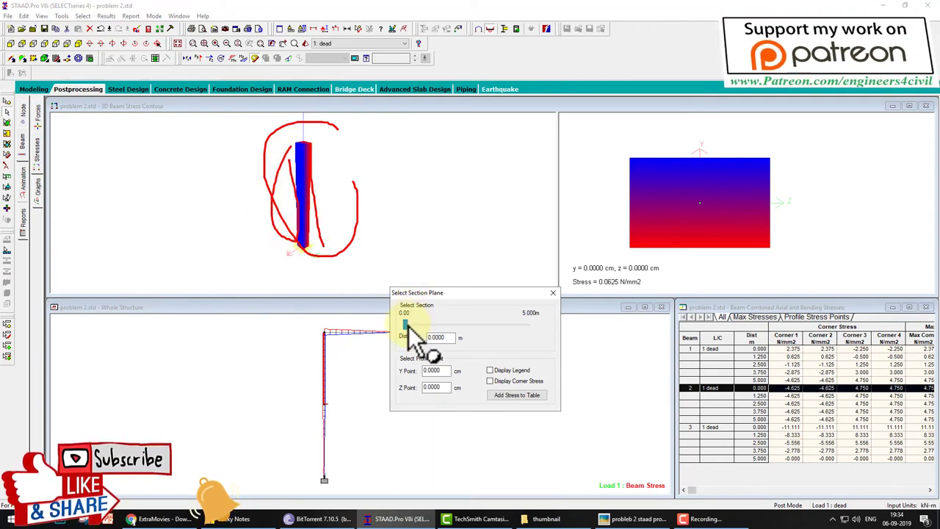
mouse_move(407, 326)
left_mouse_down()
mouse_move(525, 345)
mouse_move(416, 342)
mouse_move(523, 351)
mouse_move(433, 353)
mouse_move(502, 345)
left_mouse_up()
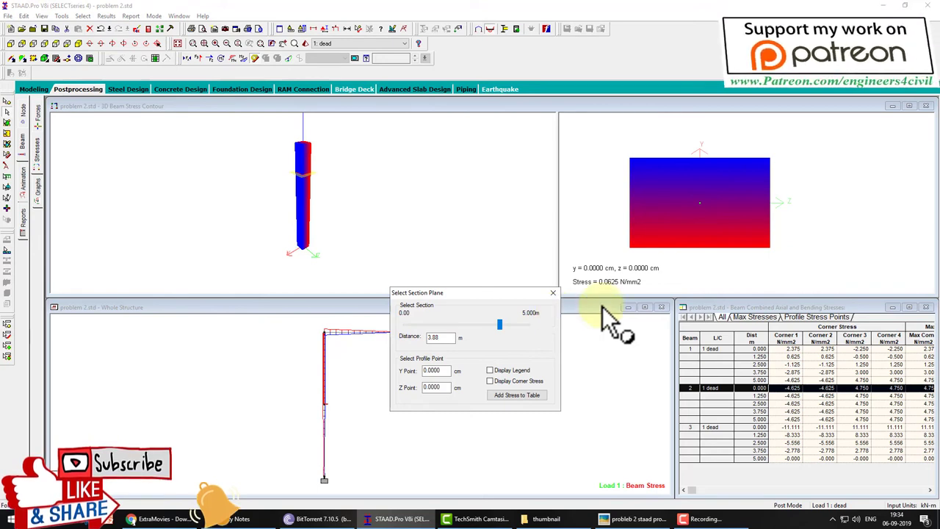
left_click_drag(798, 151, 832, 179)
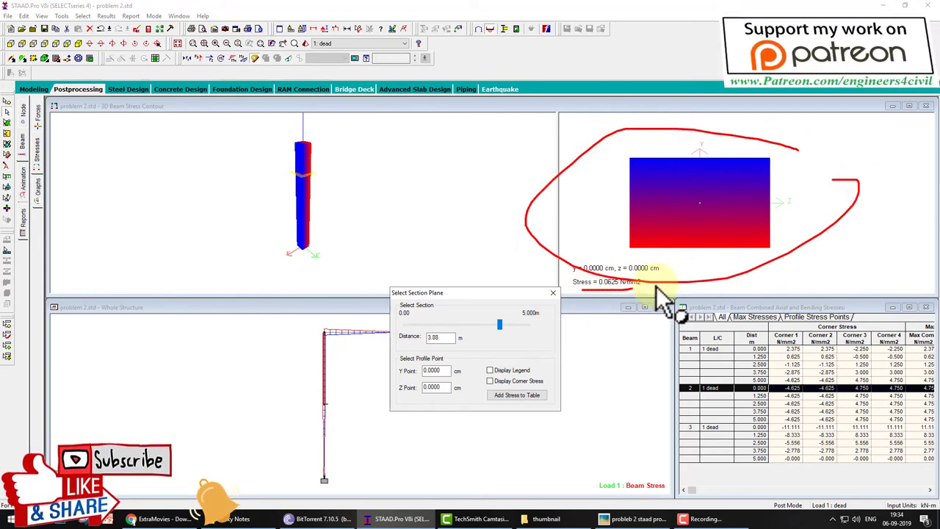
mouse_move(661, 294)
left_mouse_down()
mouse_move(600, 315)
mouse_move(567, 309)
mouse_move(618, 301)
left_mouse_up()
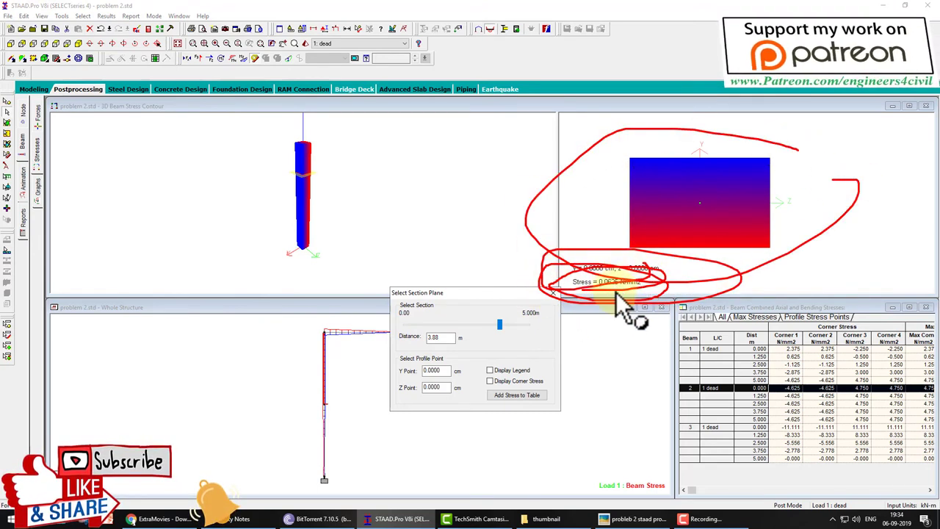
left_click(358, 332)
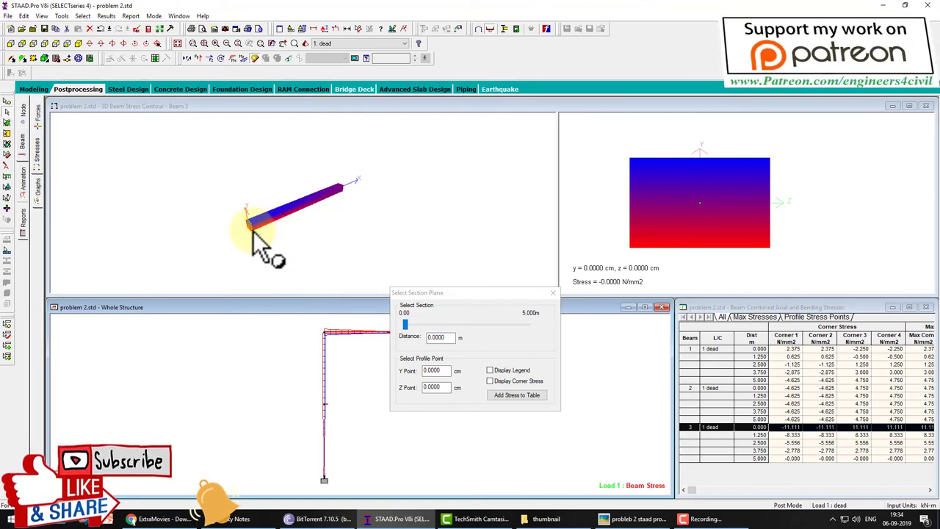
left_click_drag(351, 192, 277, 227)
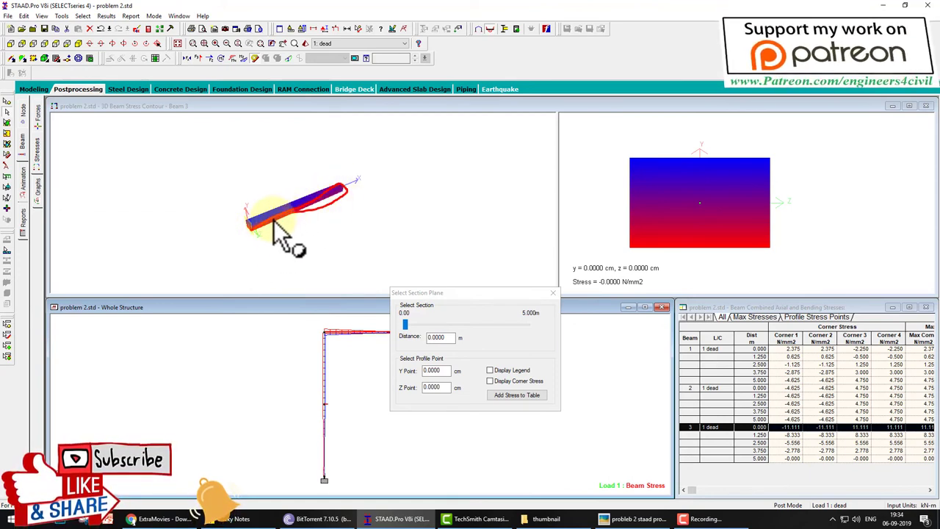
left_click(437, 293)
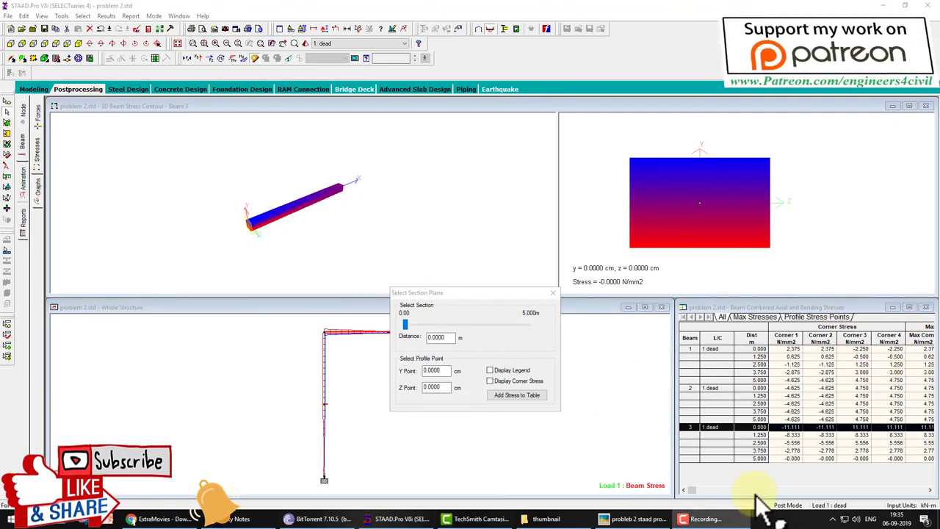
left_click(739, 522)
left_click(739, 522)
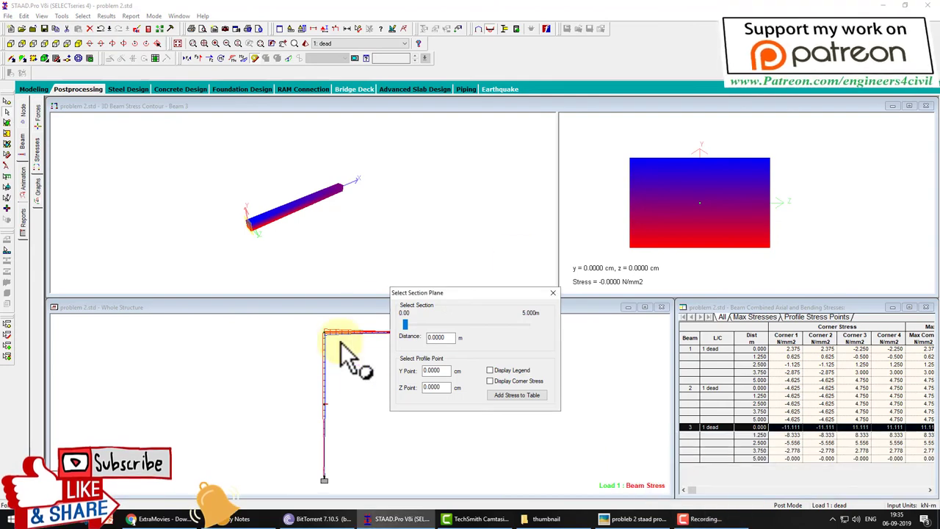